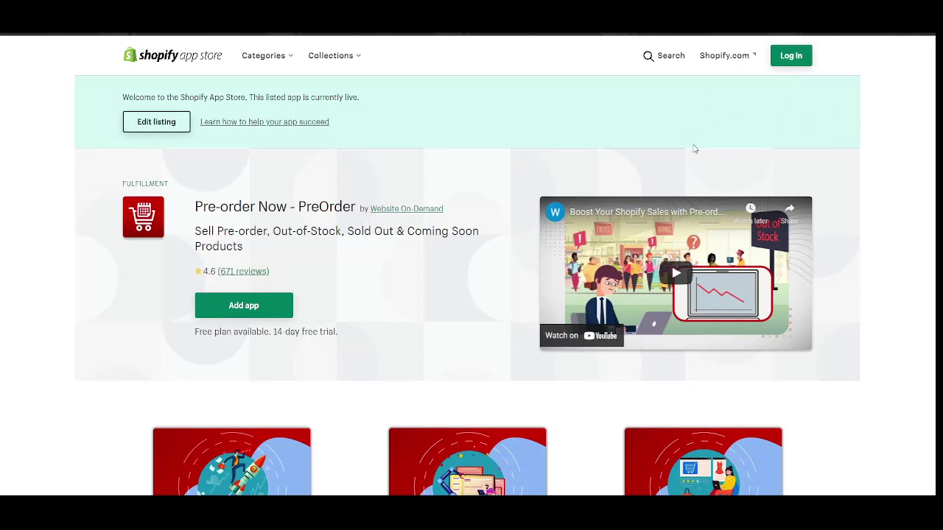
# Review the Pre-order Now - PreOrder app listing, including its feature highlights, description and support section
pyautogui.middleClick(837, 170)
pyautogui.scroll(-2, 839, 189)
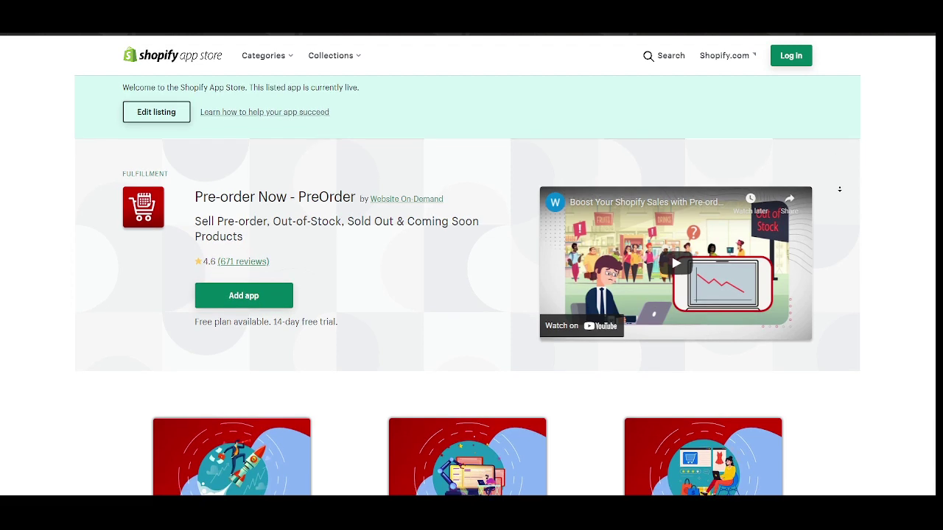
pyautogui.scroll(-2, 838, 190)
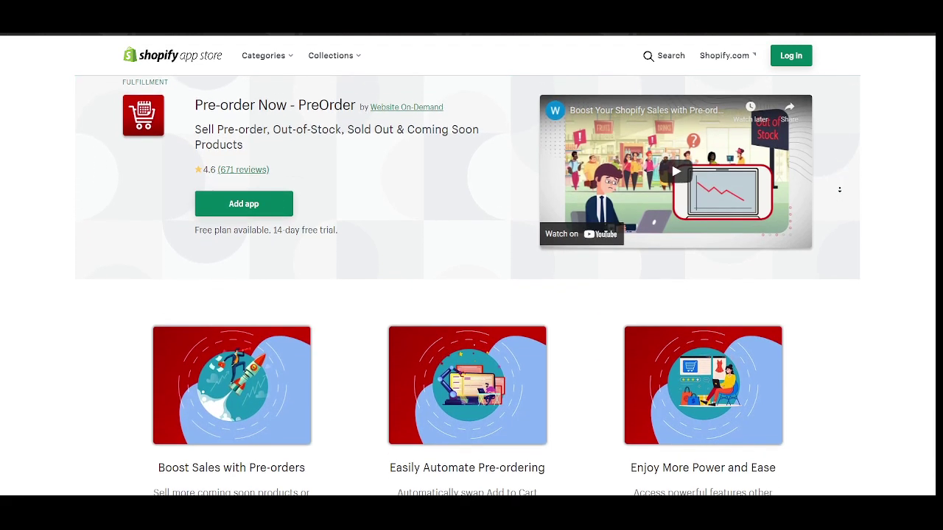
pyautogui.scroll(-2, 839, 189)
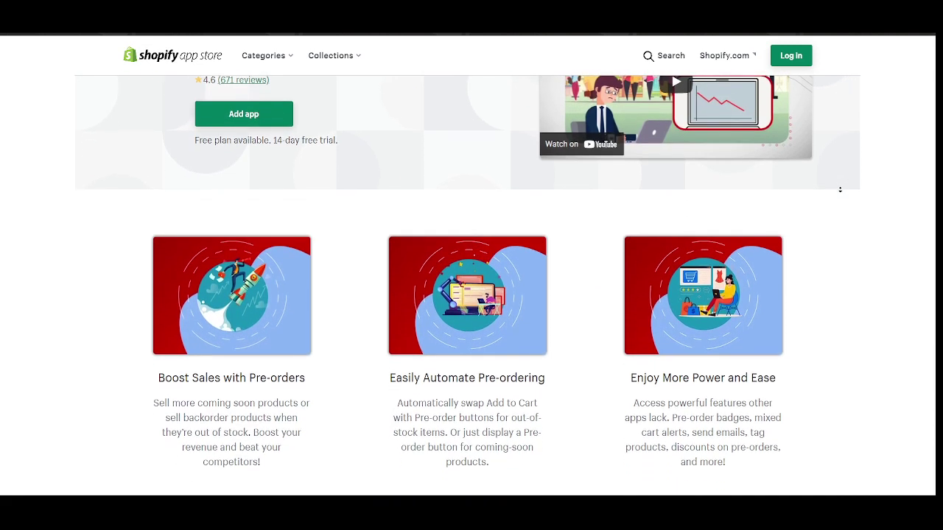
pyautogui.scroll(-5, 840, 189)
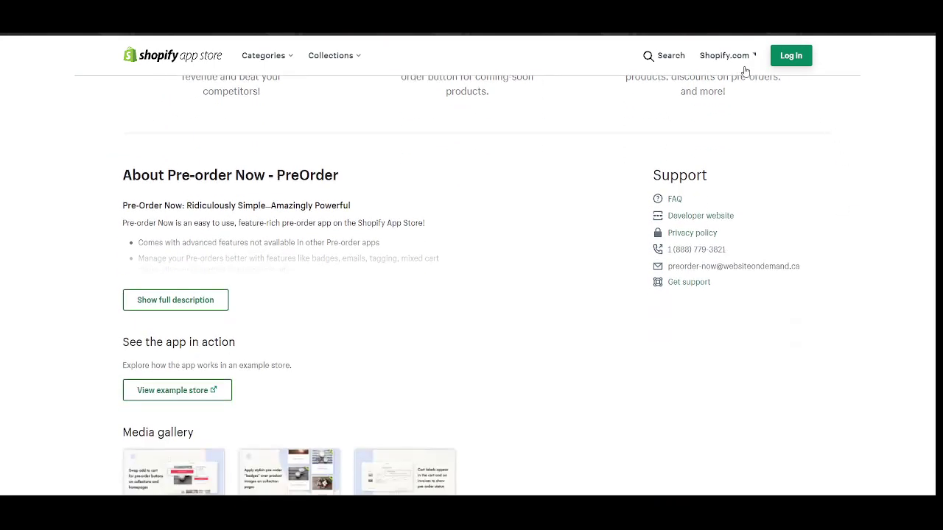
pyautogui.scroll(2, 553, 202)
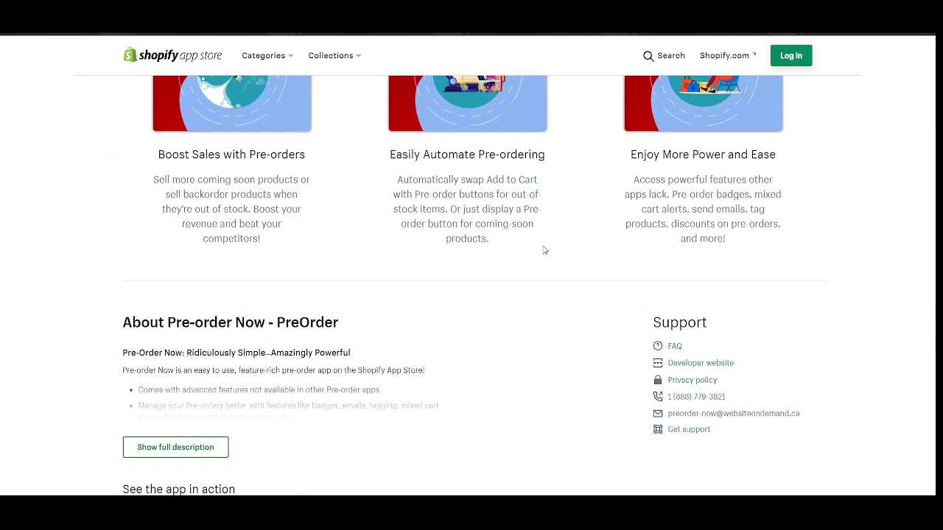
pyautogui.scroll(-2, 559, 251)
pyautogui.scroll(1, 837, 225)
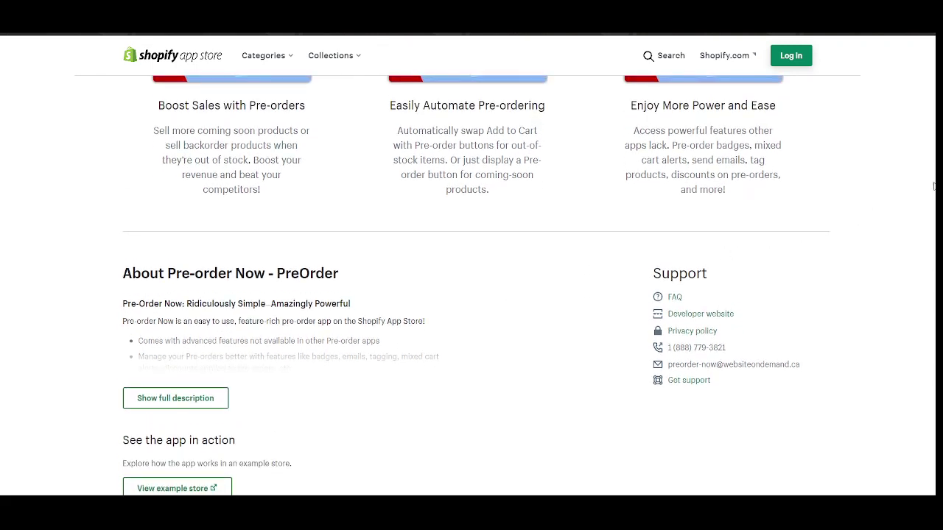
pyautogui.scroll(6, 932, 186)
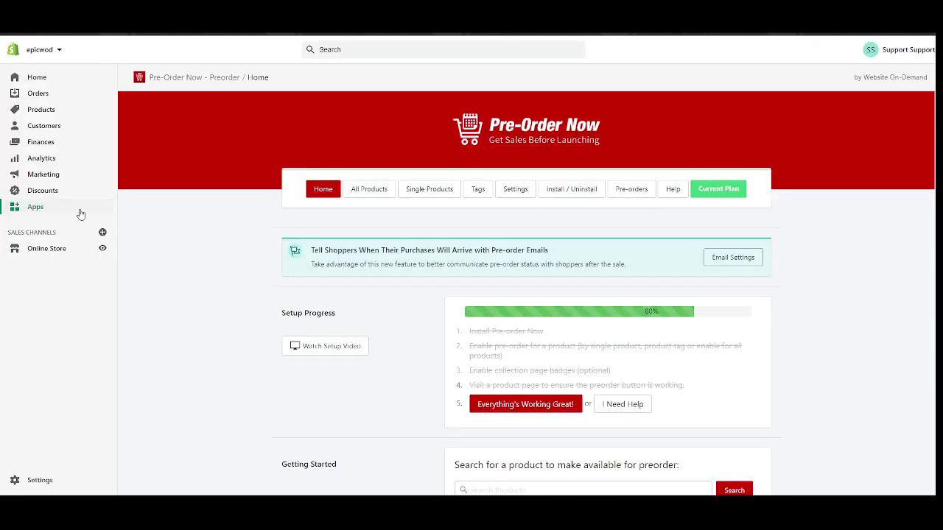
# Open the app's install and uninstall settings and examine the themes offered for the theme setting
pyautogui.click(565, 193)
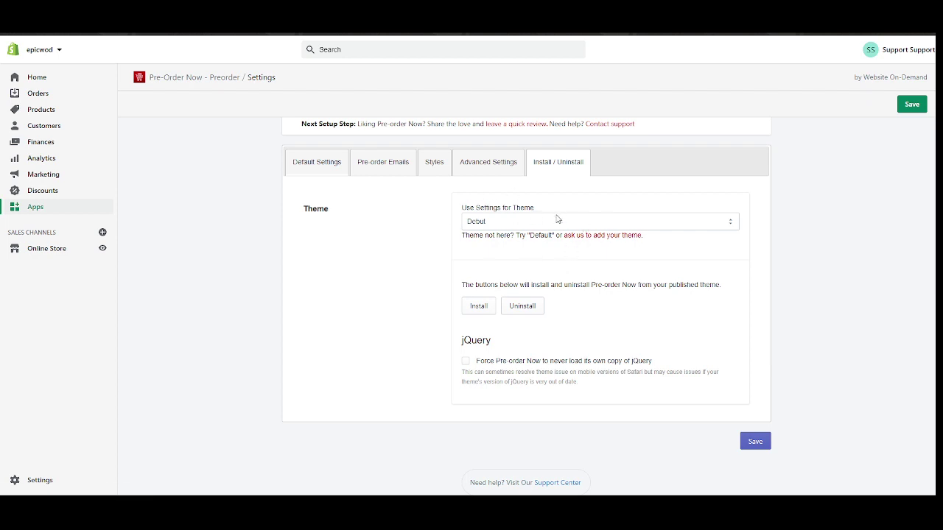
pyautogui.click(579, 222)
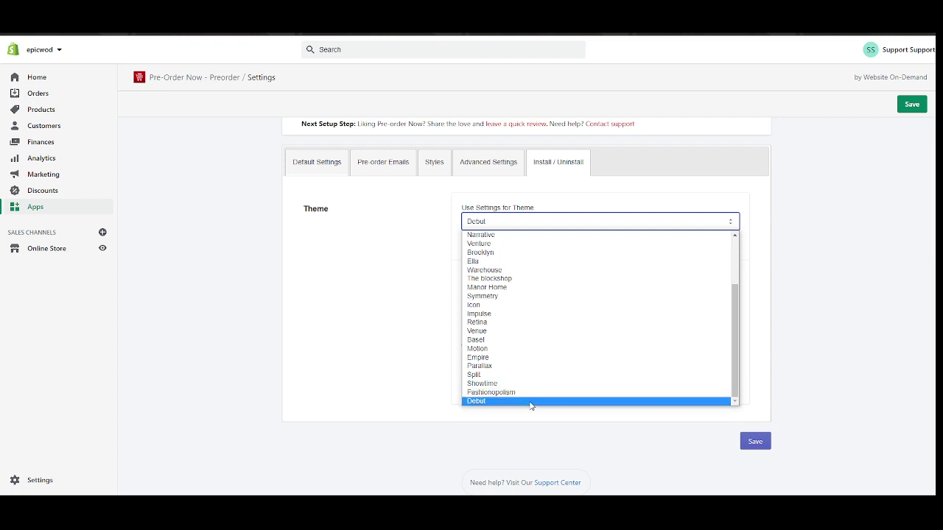
pyautogui.click(489, 224)
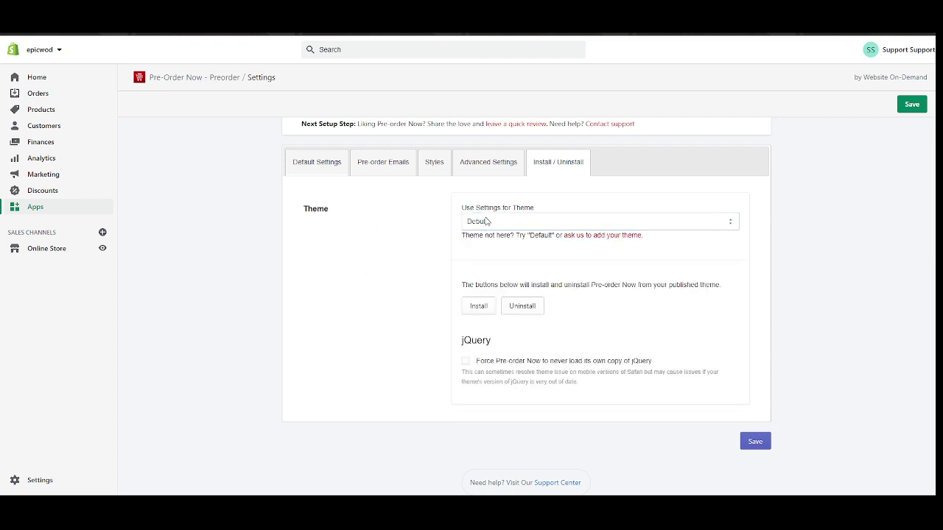
pyautogui.click(486, 221)
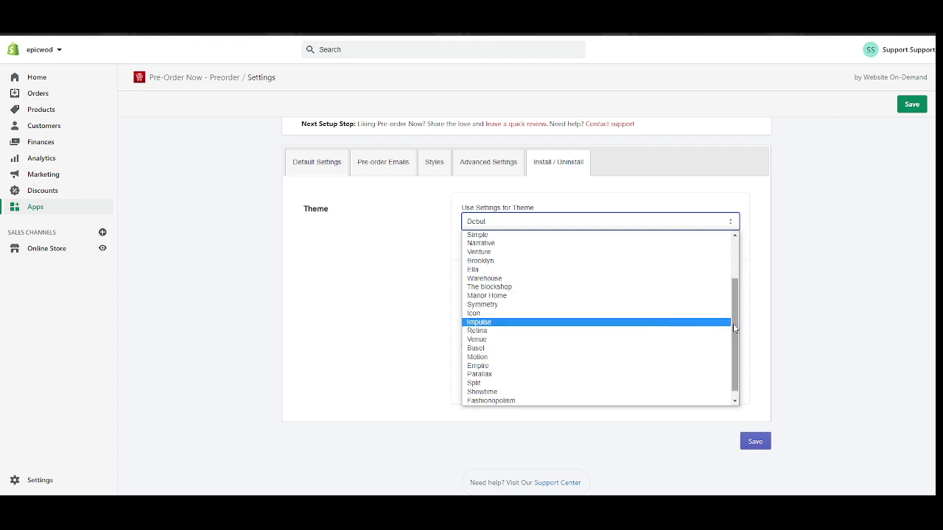
pyautogui.scroll(3, 733, 328)
pyautogui.click(388, 276)
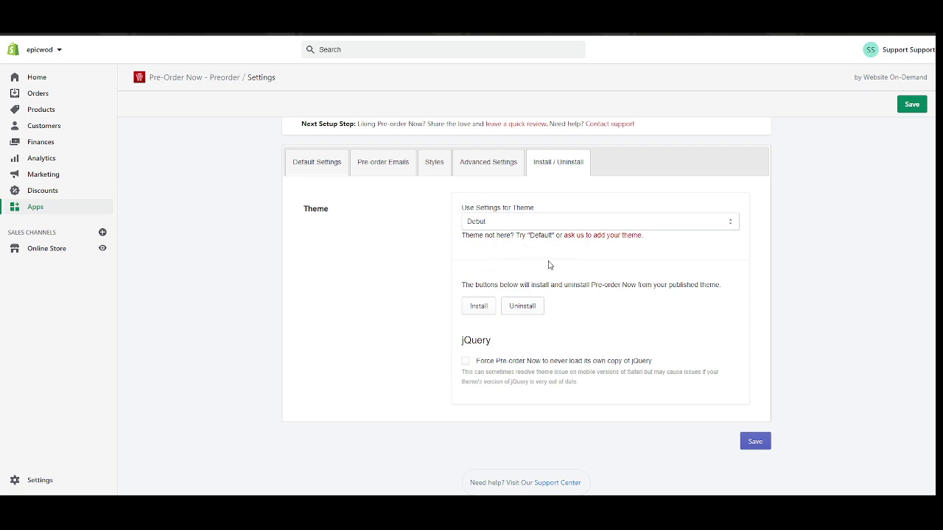
pyautogui.click(531, 222)
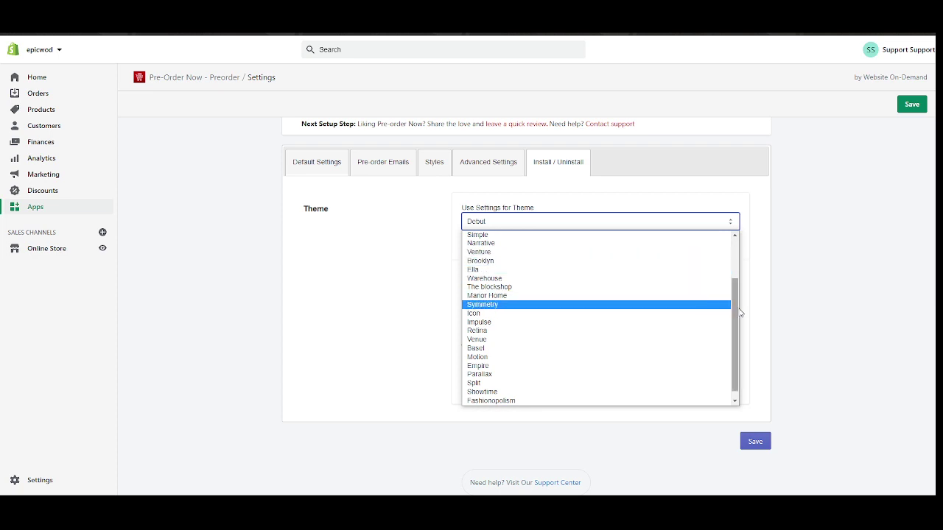
pyautogui.scroll(2, 737, 305)
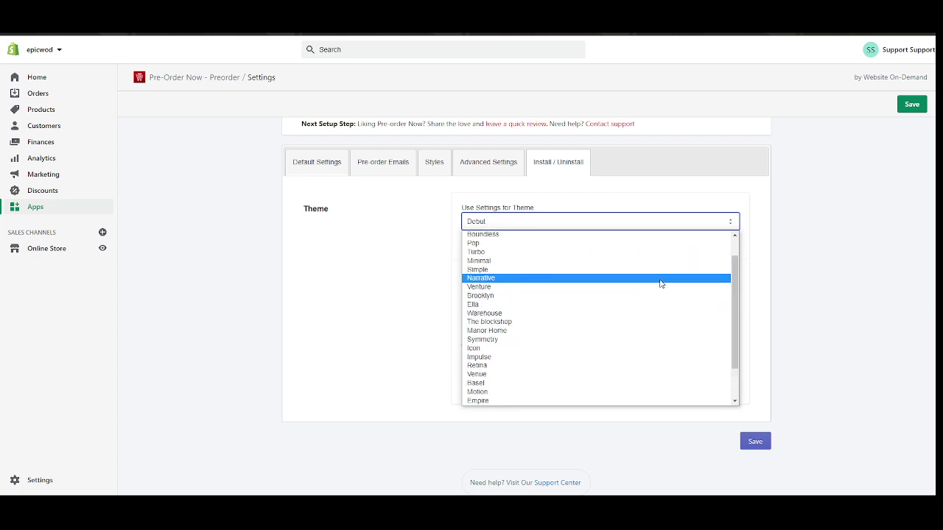
pyautogui.moveTo(732, 278); pyautogui.dragTo(733, 337)
pyautogui.scroll(3, 732, 337)
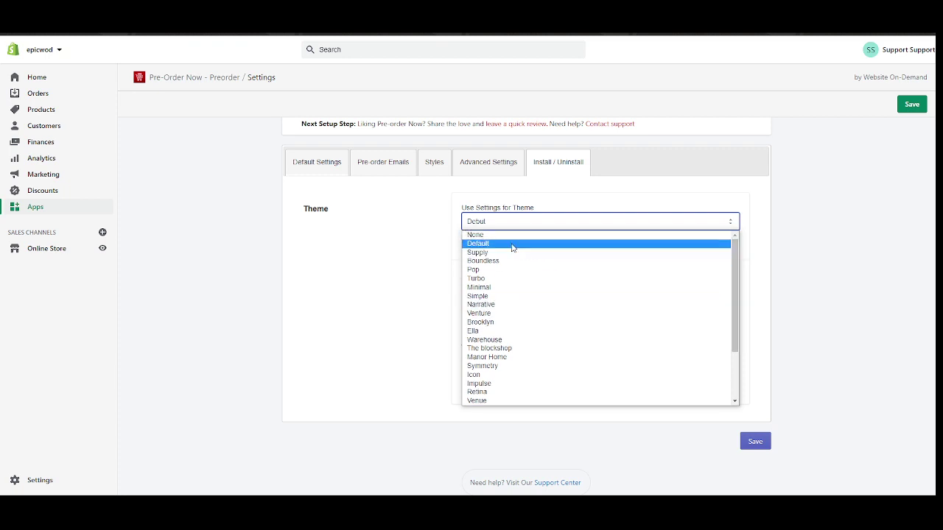
pyautogui.click(380, 245)
# Return to the app's home page and enter "Salad" as the product to find for preorder
pyautogui.scroll(2, 558, 266)
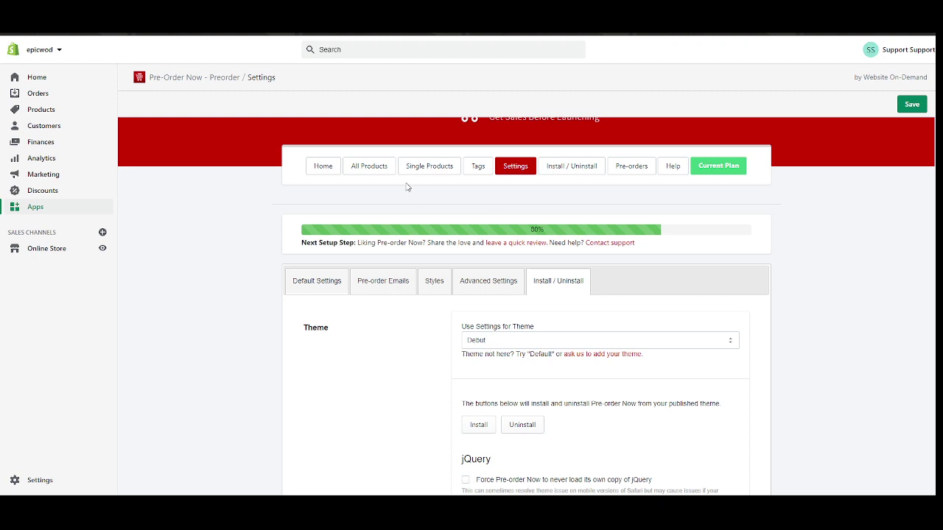
pyautogui.scroll(1, 390, 241)
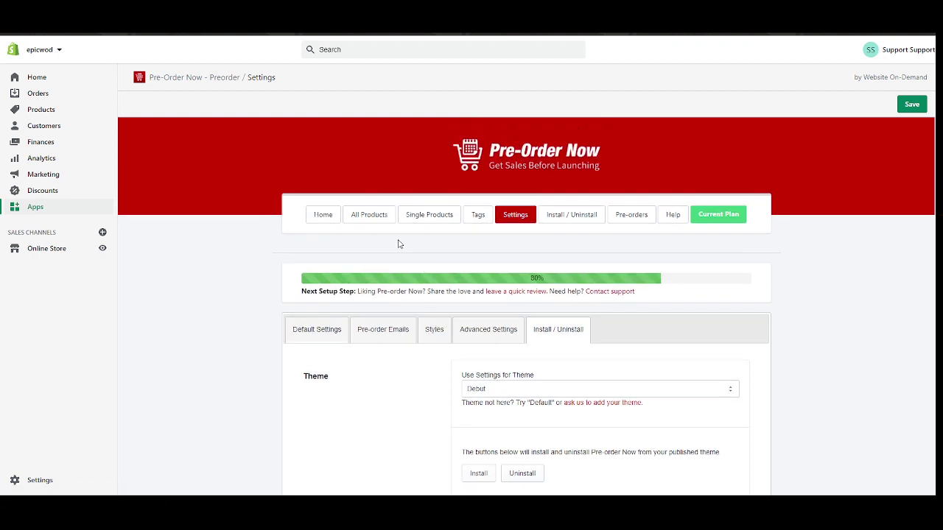
pyautogui.click(322, 216)
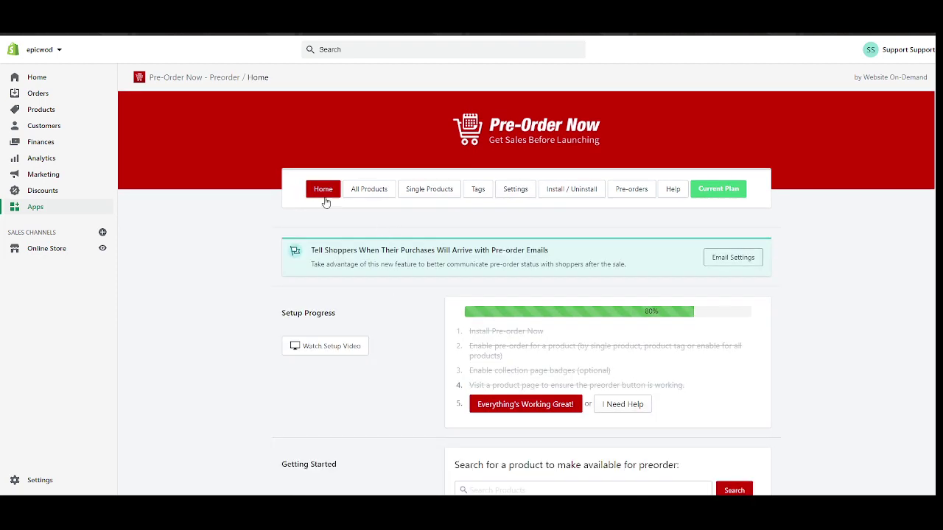
pyautogui.scroll(-2, 427, 276)
pyautogui.scroll(-3, 444, 274)
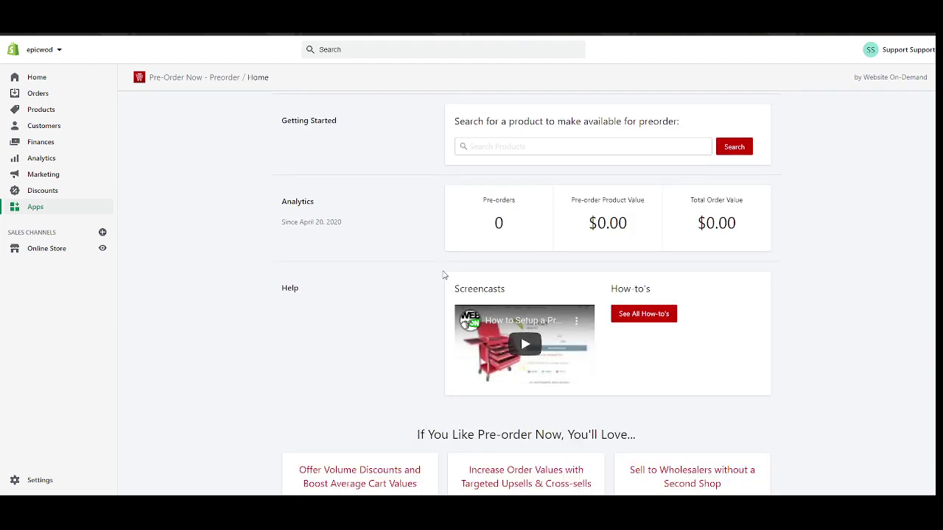
pyautogui.scroll(1, 528, 265)
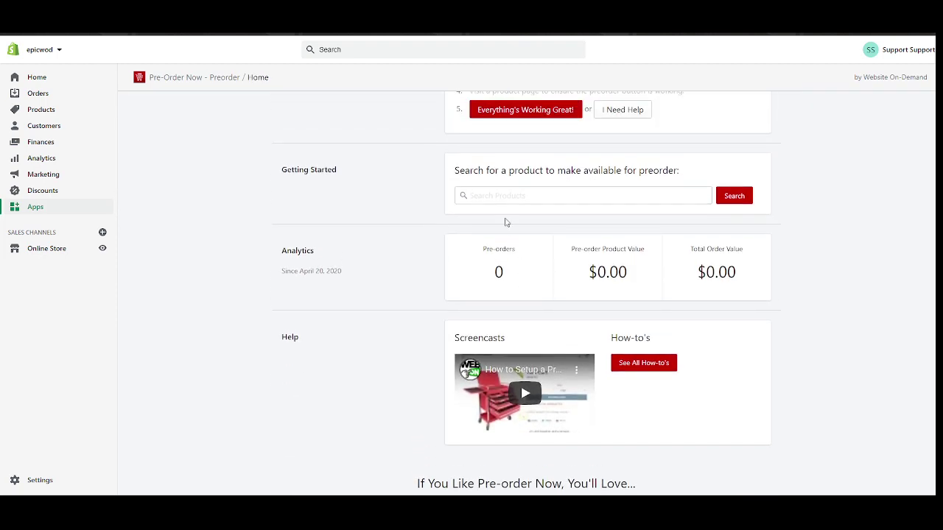
pyautogui.click(493, 195)
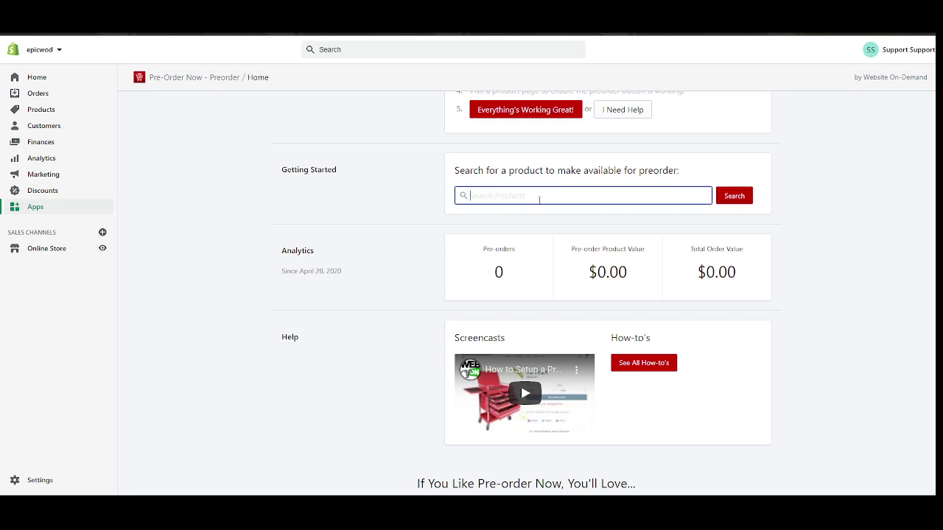
pyautogui.write('Salad')
pyautogui.scroll(1, 633, 243)
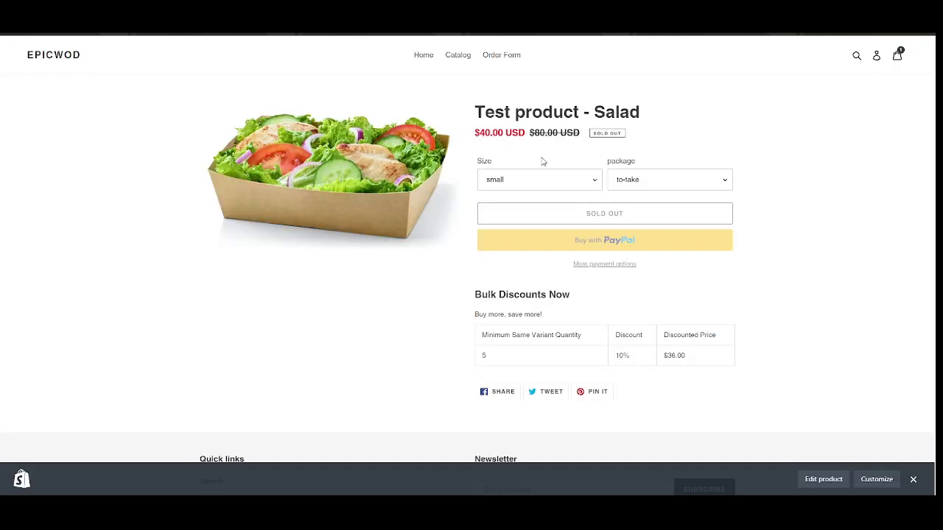
# Examine the size and package options of Test product - Salad on its storefront page
pyautogui.scroll(-3, 456, 204)
pyautogui.scroll(1, 562, 218)
pyautogui.scroll(1, 559, 176)
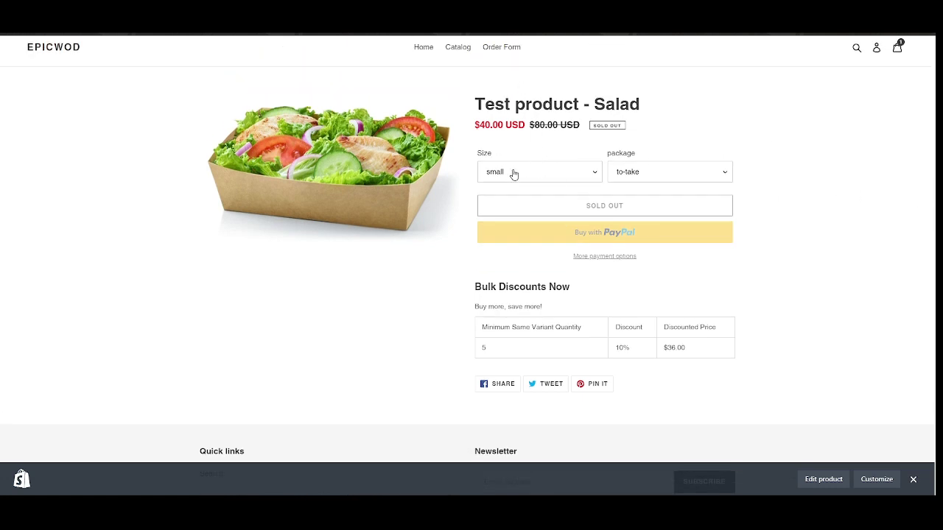
pyautogui.click(511, 175)
pyautogui.click(520, 197)
pyautogui.click(556, 179)
pyautogui.click(548, 185)
pyautogui.click(665, 177)
pyautogui.click(662, 188)
pyautogui.click(648, 178)
pyautogui.click(643, 188)
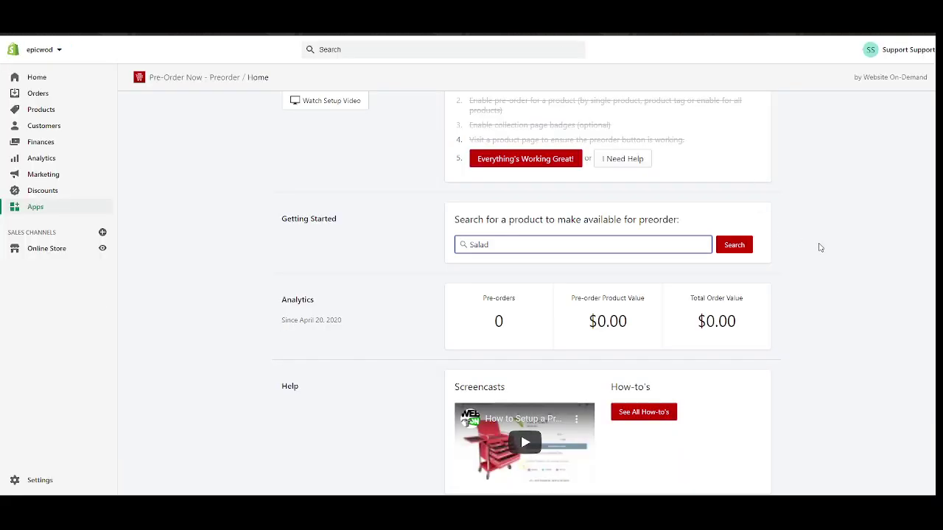
# Run the Salad product search in the pre-order app and open the pre-order settings of Test product - Salad
pyautogui.click(731, 244)
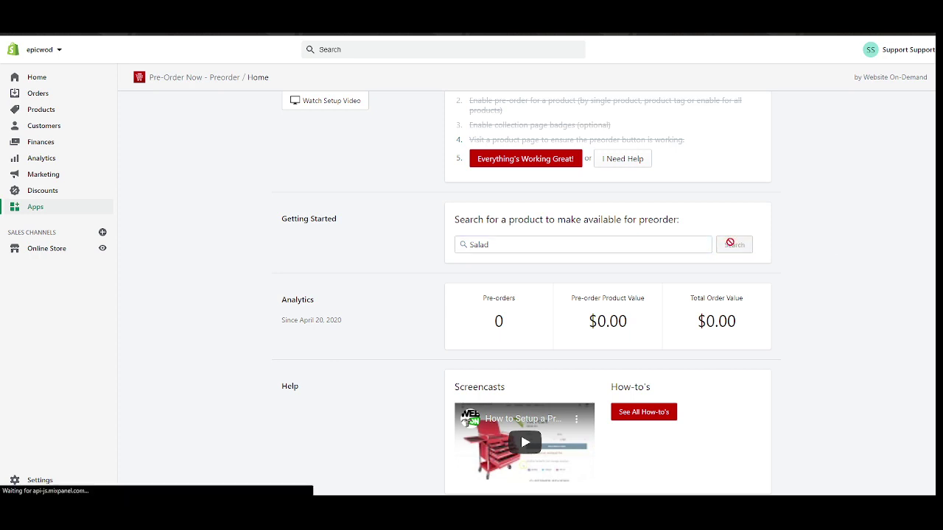
pyautogui.scroll(-2, 736, 250)
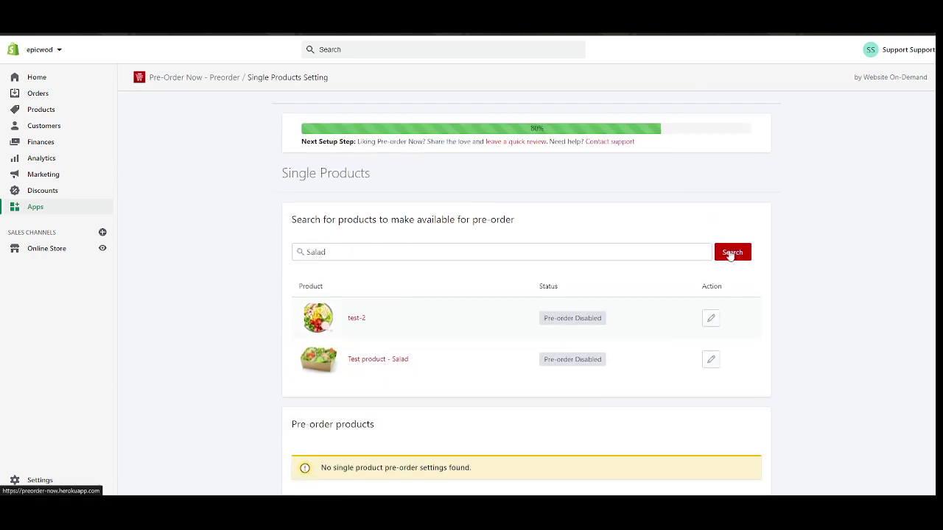
pyautogui.scroll(1, 442, 331)
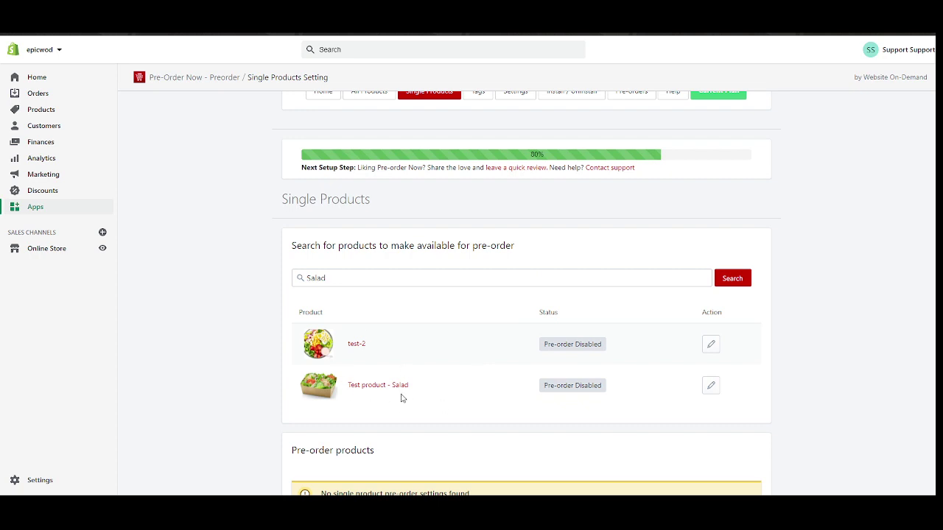
pyautogui.click(710, 387)
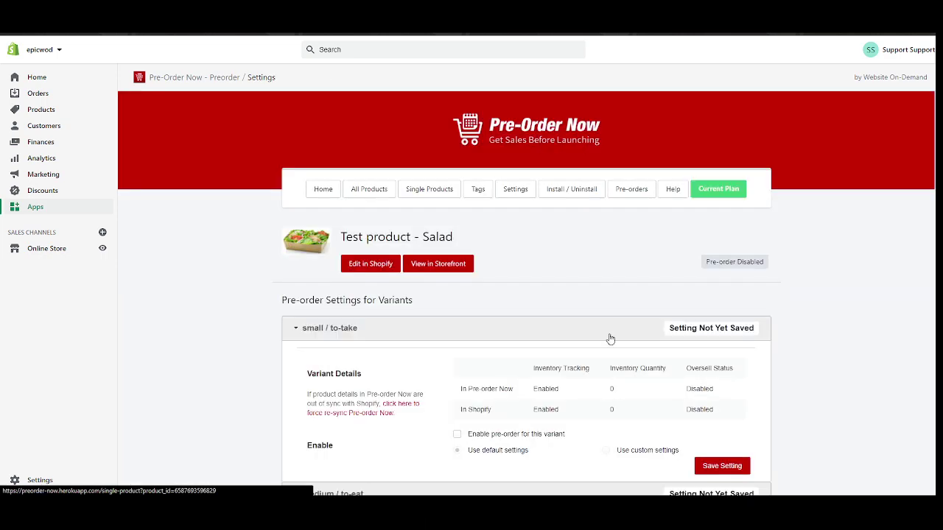
# Enable pre-order for the small / to-take variant with default settings and save it with over-sell enabled
pyautogui.scroll(-3, 600, 334)
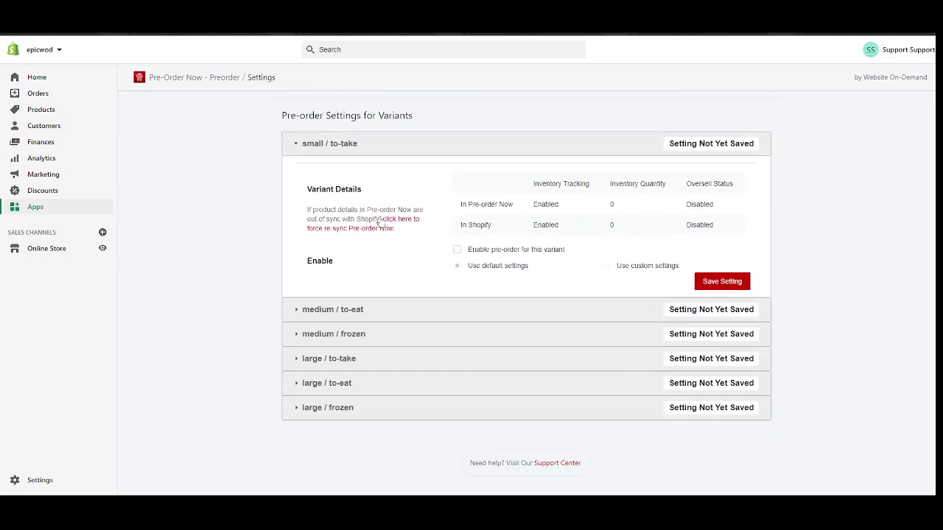
pyautogui.scroll(2, 324, 208)
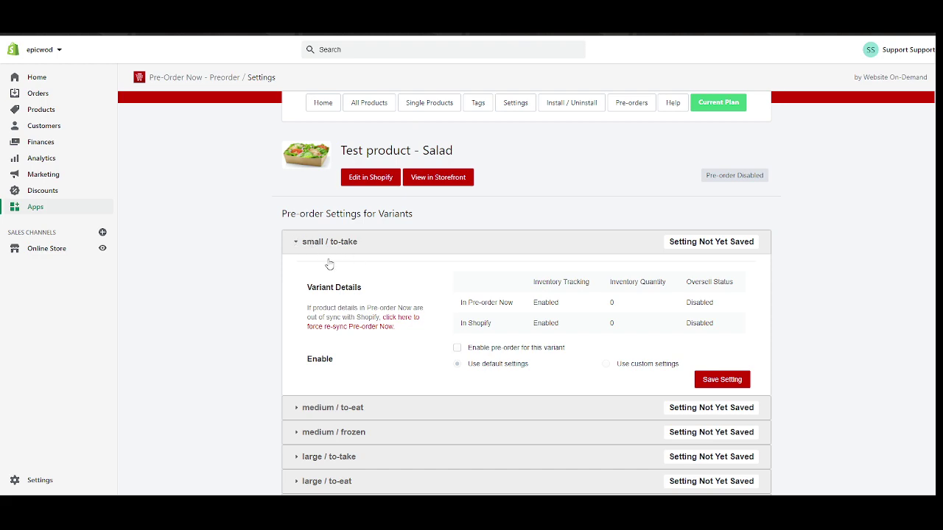
pyautogui.scroll(-2, 366, 377)
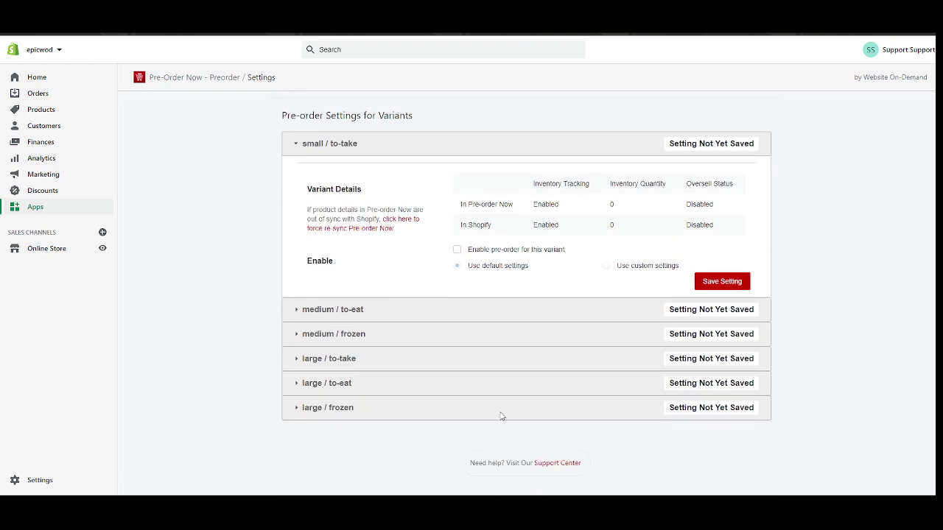
pyautogui.scroll(2, 503, 381)
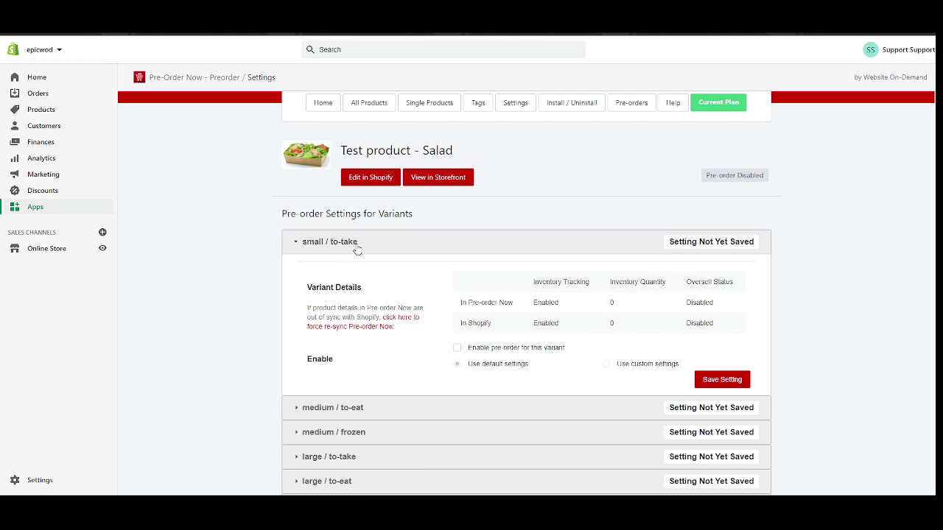
pyautogui.click(457, 348)
pyautogui.click(714, 380)
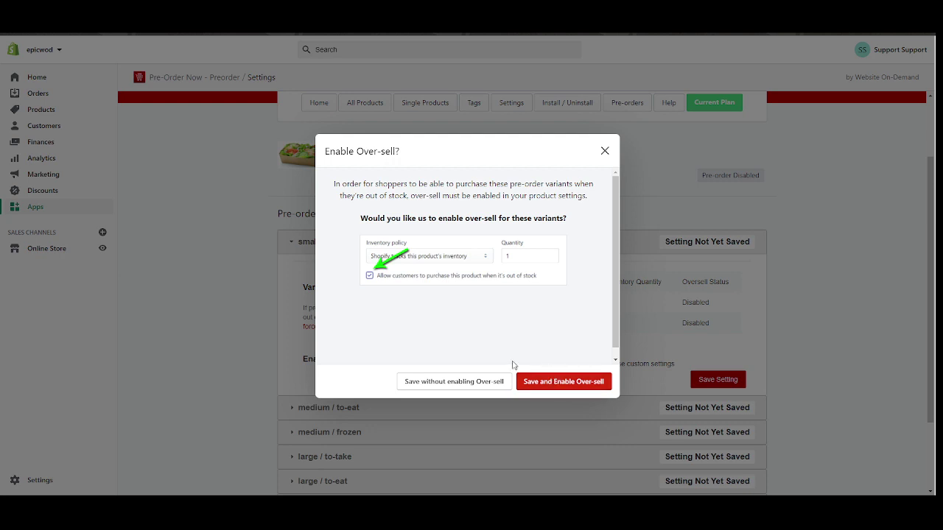
pyautogui.click(557, 382)
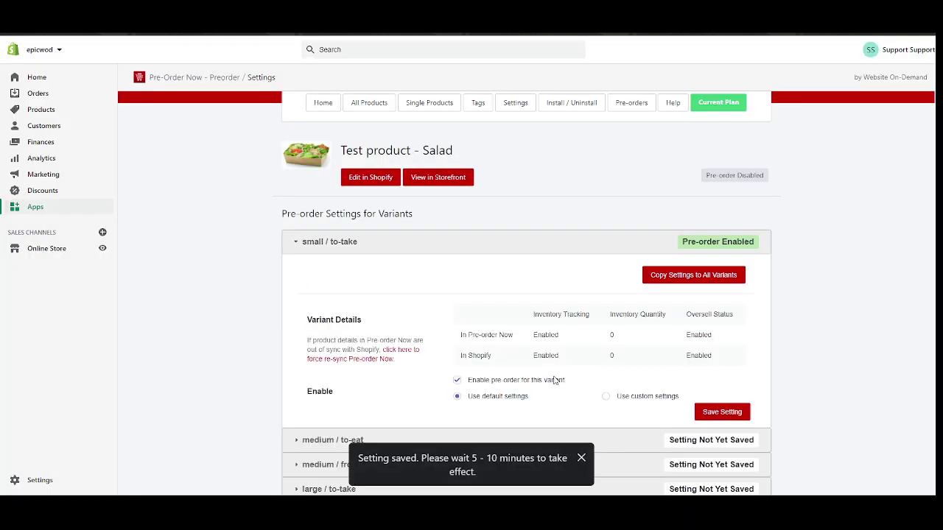
pyautogui.scroll(-2, 822, 323)
pyautogui.scroll(3, 822, 324)
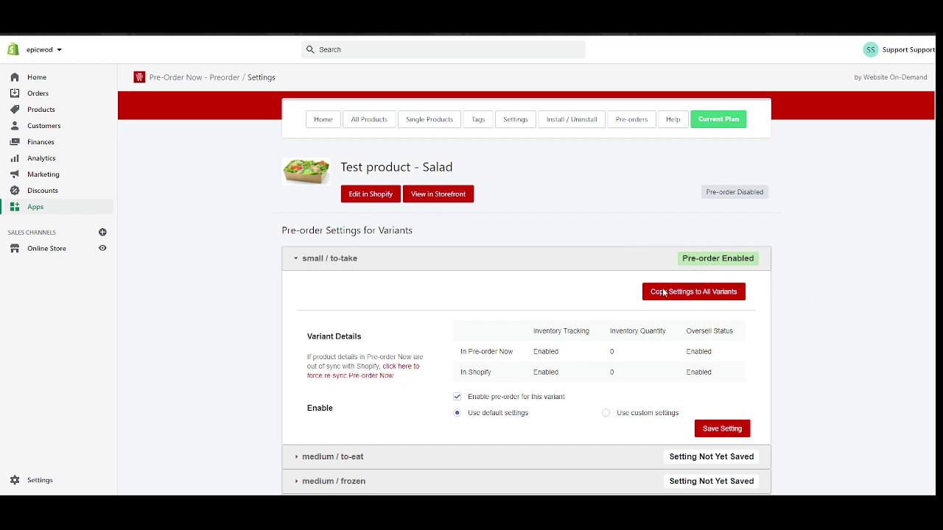
# Review the pre-order status and saved settings of the Test product - Salad variants
pyautogui.scroll(-2, 931, 254)
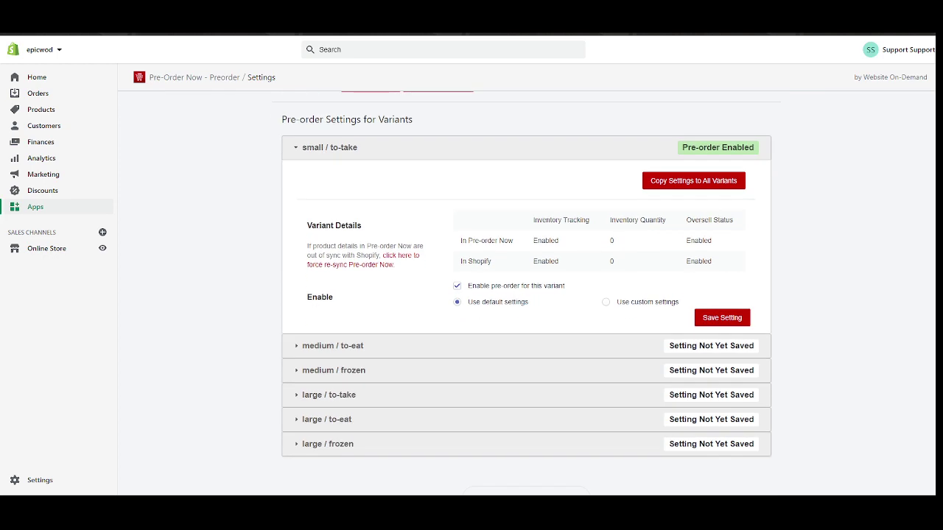
pyautogui.scroll(2, 635, 246)
pyautogui.scroll(-1, 816, 301)
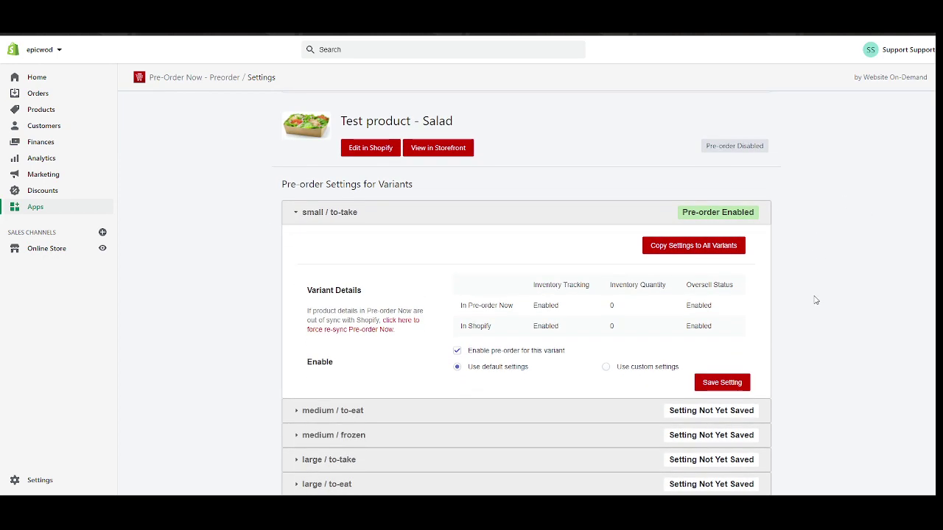
pyautogui.scroll(-2, 816, 300)
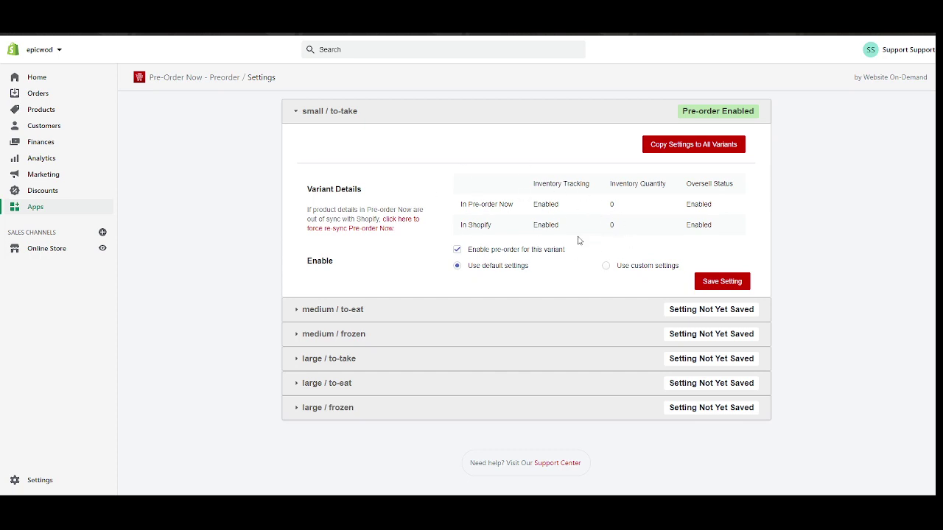
pyautogui.scroll(4, 506, 210)
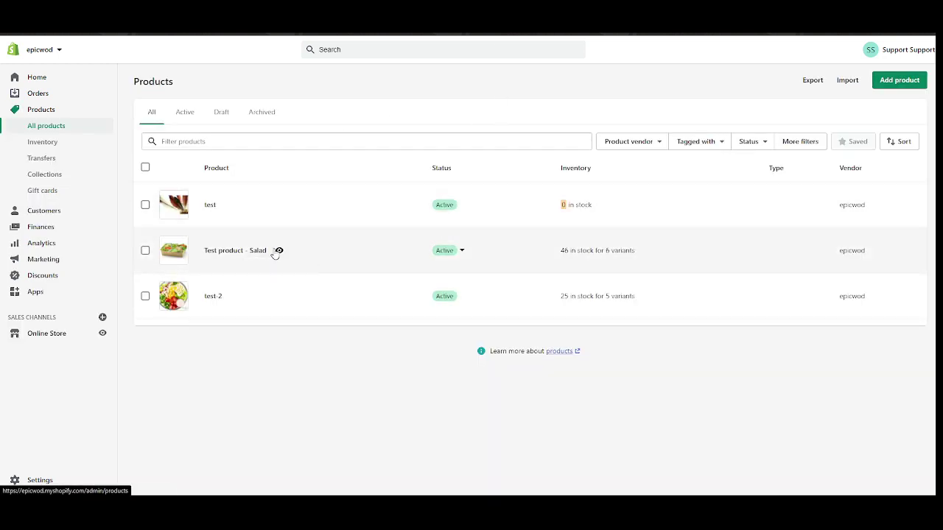
# Open Test product - Salad from the Shopify product list and open its small / to-take variant for editing
pyautogui.click(223, 252)
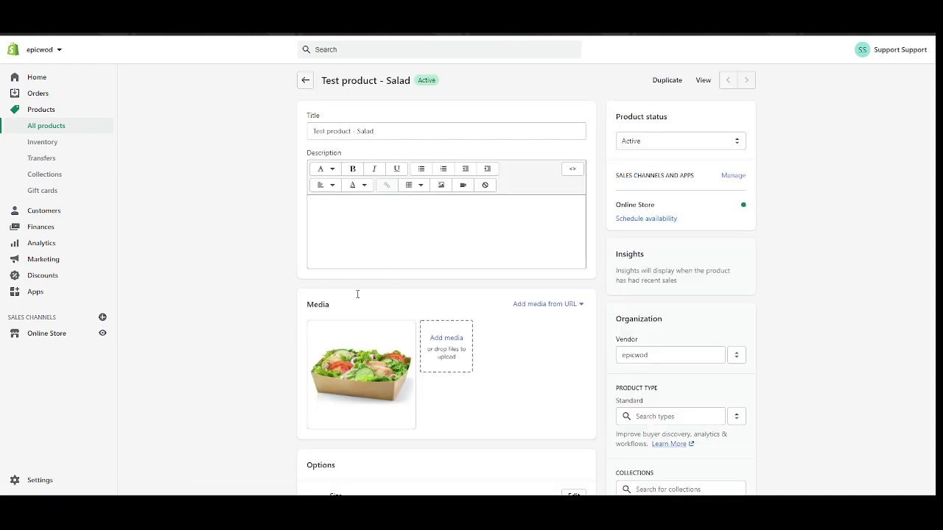
pyautogui.scroll(-3, 472, 267)
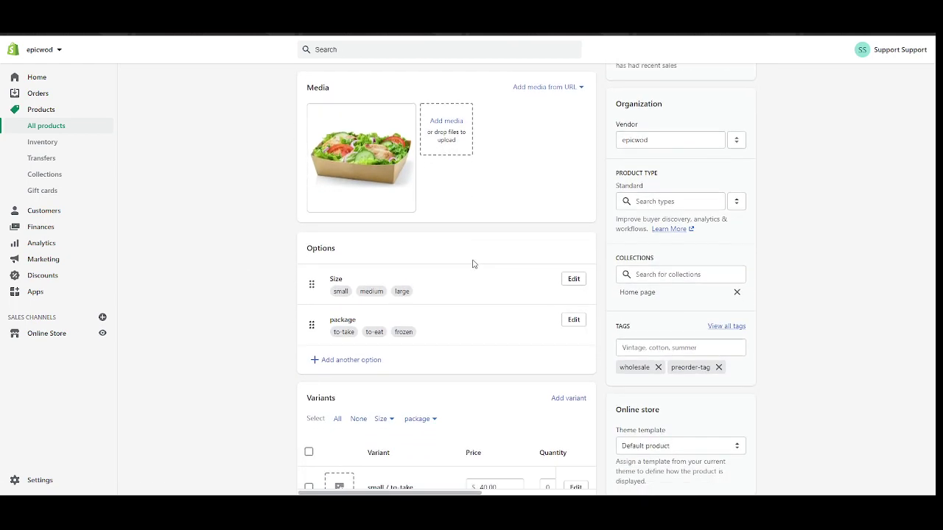
pyautogui.scroll(-2, 648, 288)
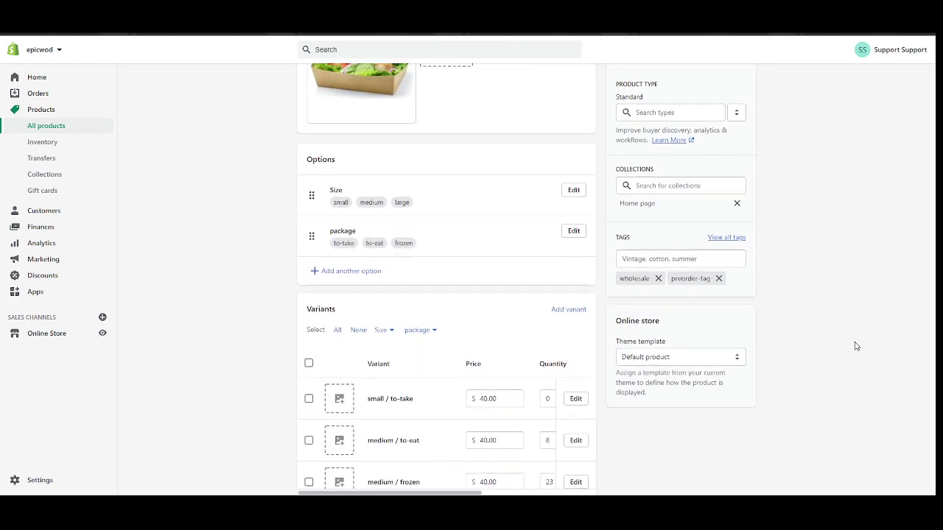
pyautogui.scroll(-1, 707, 328)
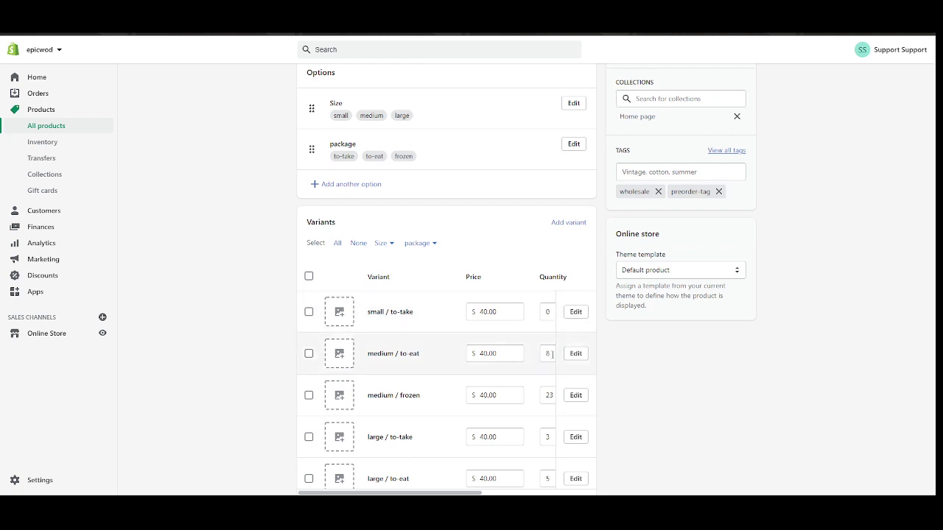
pyautogui.hscroll(3, 552, 347)
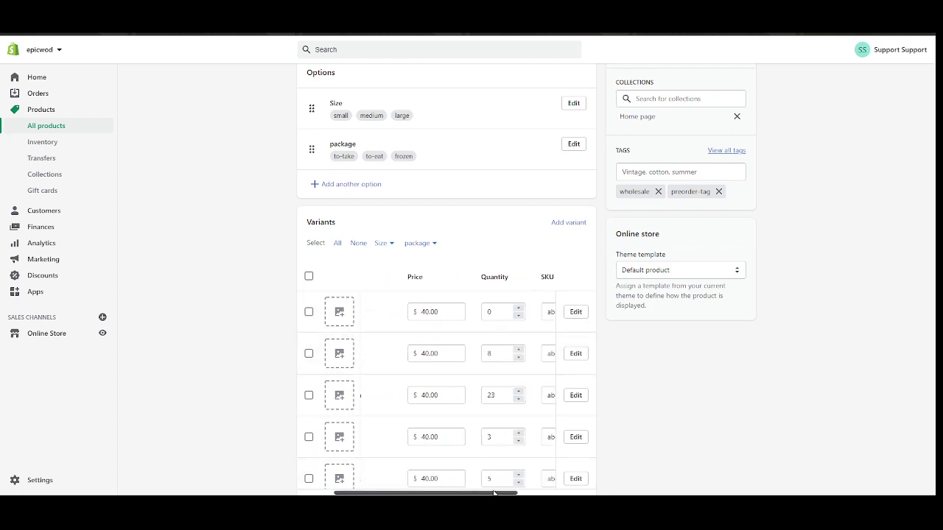
pyautogui.click(574, 313)
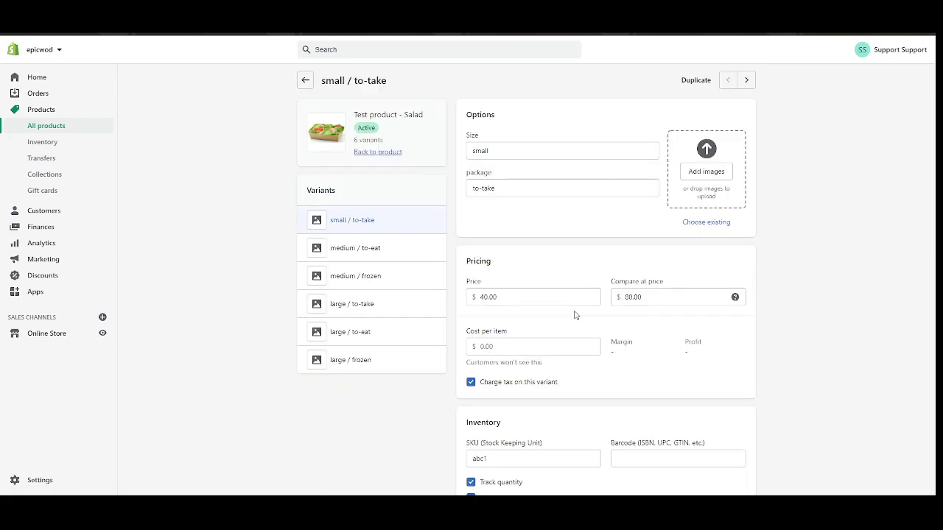
# Examine the small / to-take variant's quantity tracking, out-of-stock selling and available quantity in Shopify
pyautogui.scroll(-3, 527, 280)
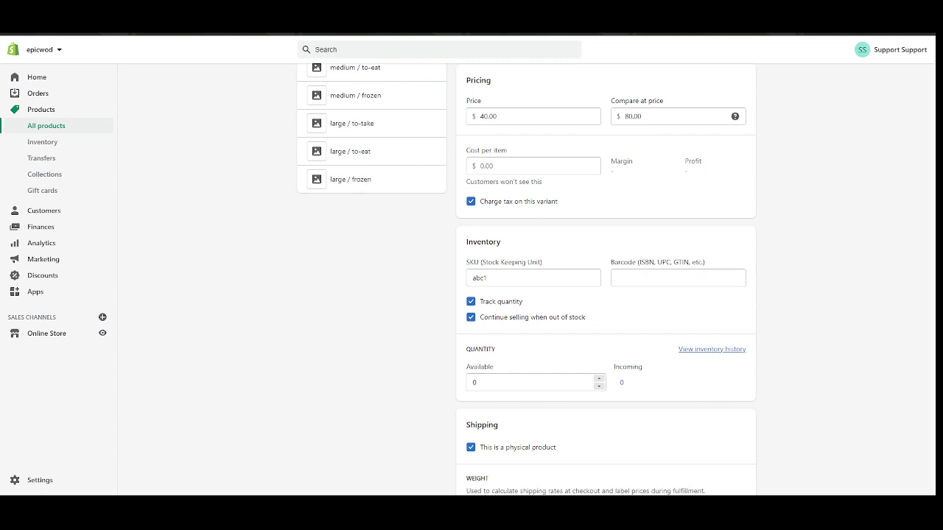
pyautogui.scroll(2, 526, 280)
pyautogui.scroll(-1, 527, 280)
pyautogui.scroll(-1, 527, 280)
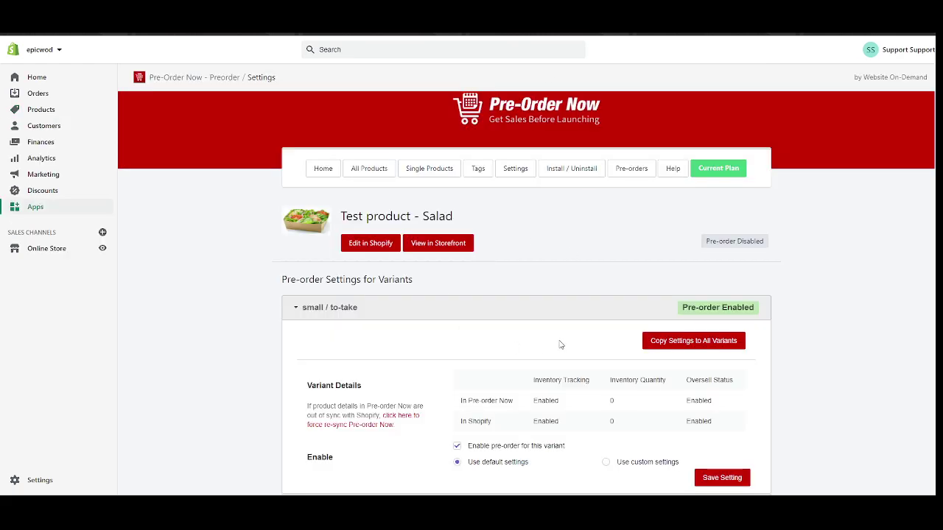
# Compare the small / to-take variant's inventory tracking, quantity and oversell status in Pre-Order Now with those in Shopify
pyautogui.scroll(-1, 559, 343)
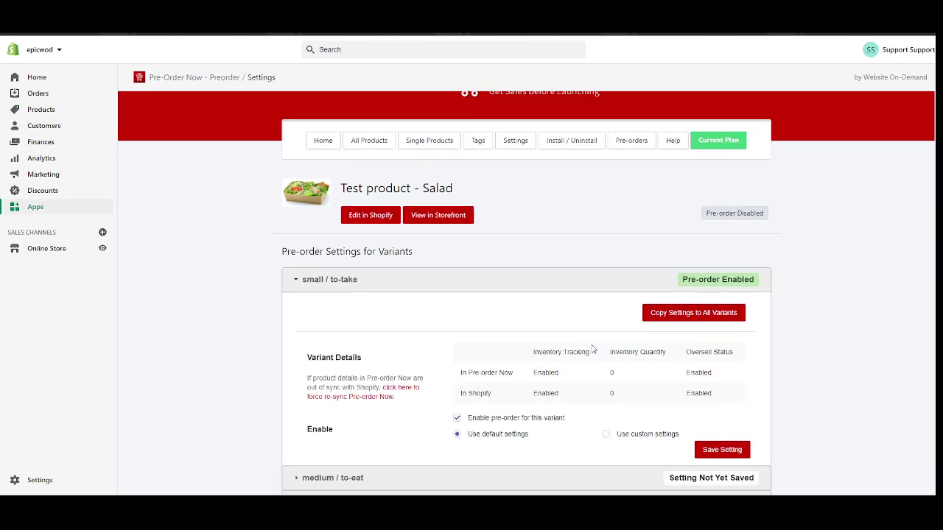
pyautogui.scroll(-3, 499, 397)
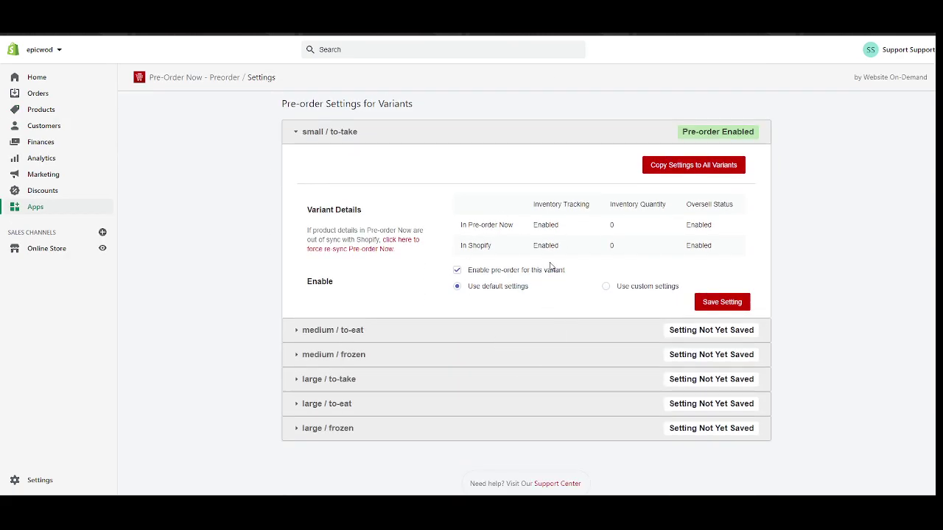
pyautogui.scroll(1, 560, 254)
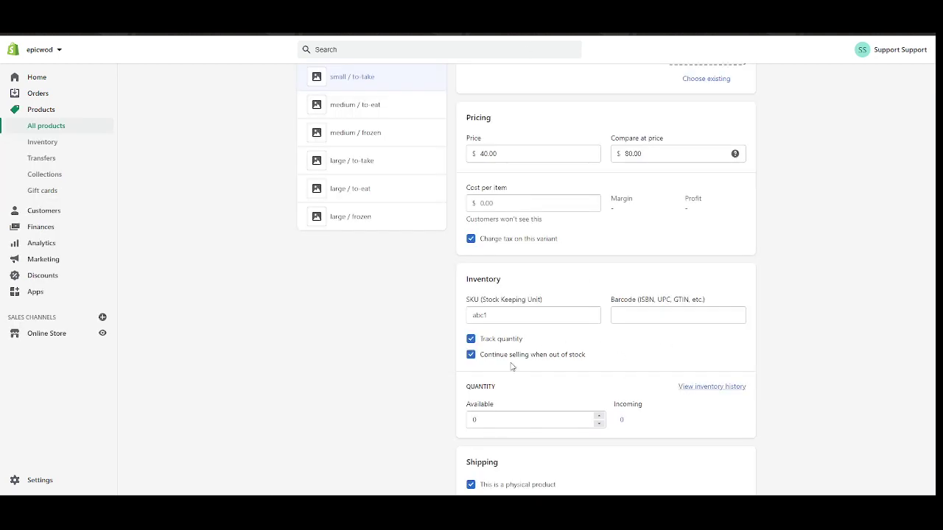
# Return to the variant's Shopify inventory section and check its continue-selling option and available quantity without changing them
pyautogui.scroll(-2, 506, 360)
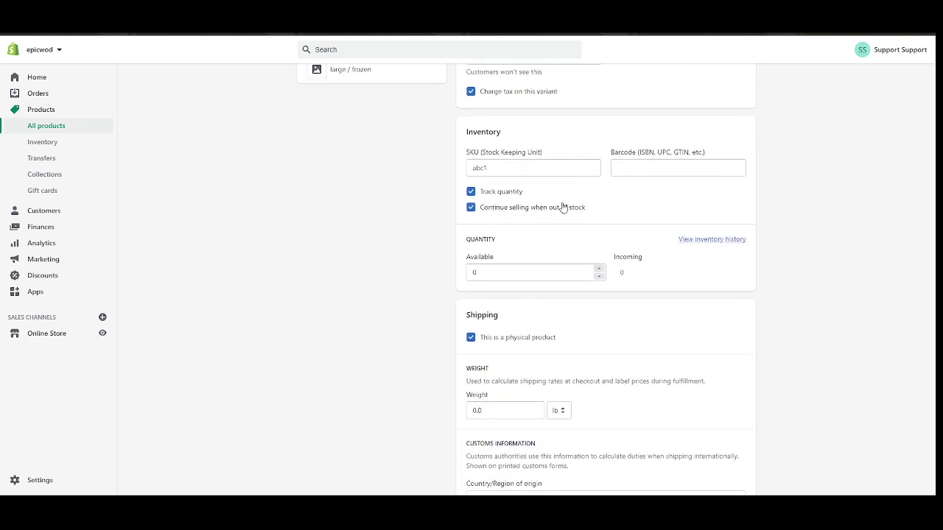
pyautogui.click(486, 271)
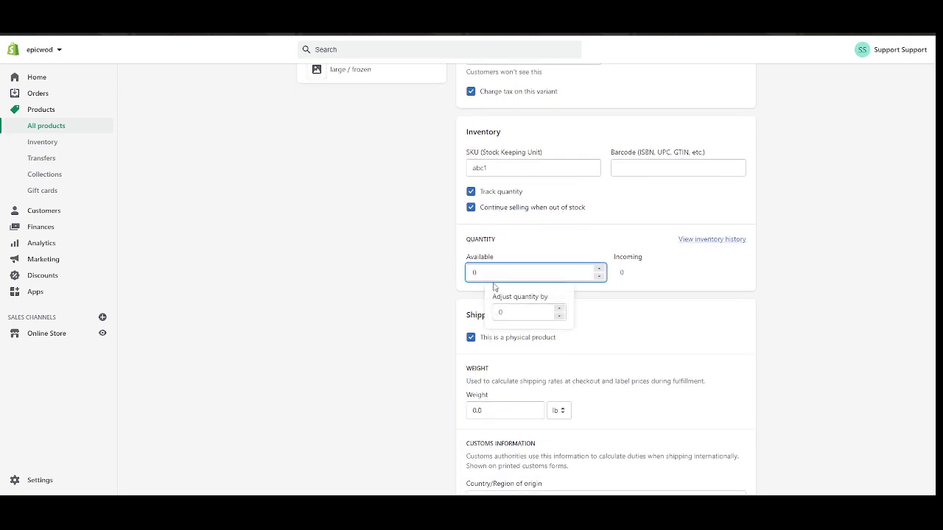
pyautogui.click(619, 258)
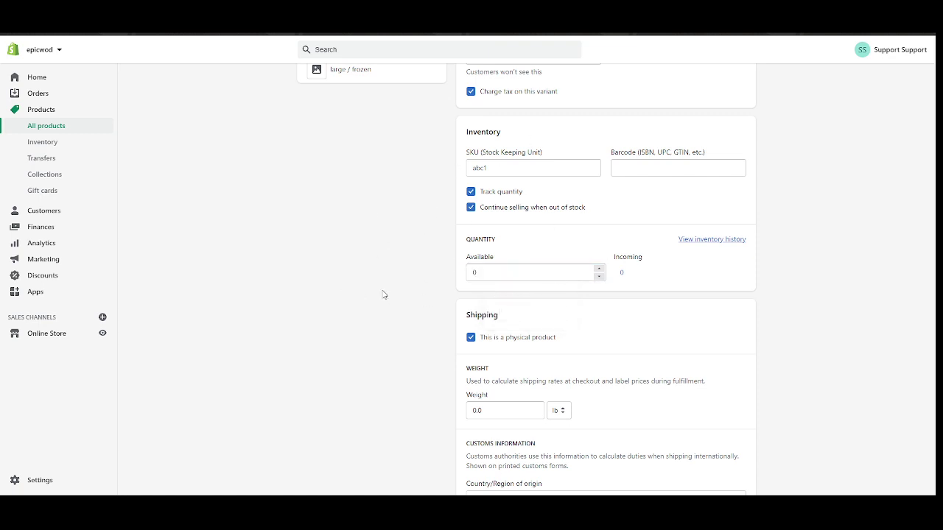
pyautogui.scroll(3, 383, 295)
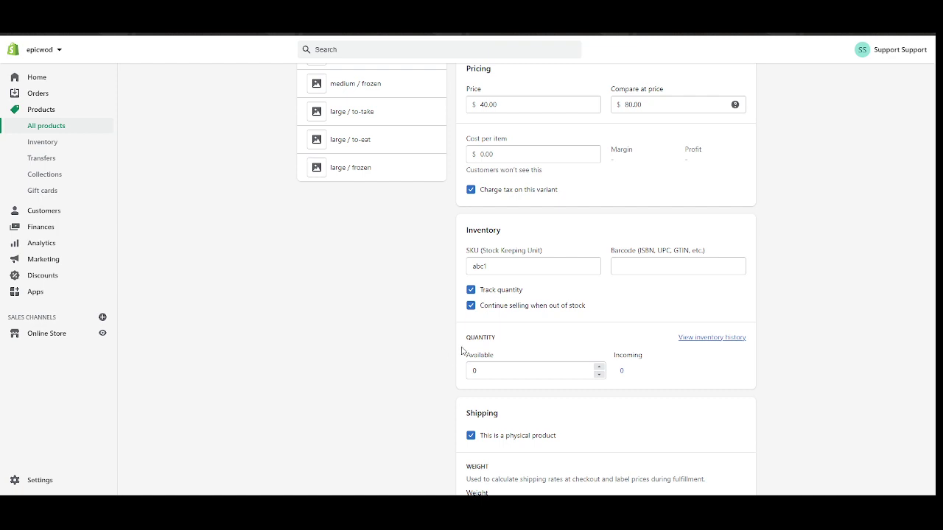
pyautogui.scroll(-1, 419, 333)
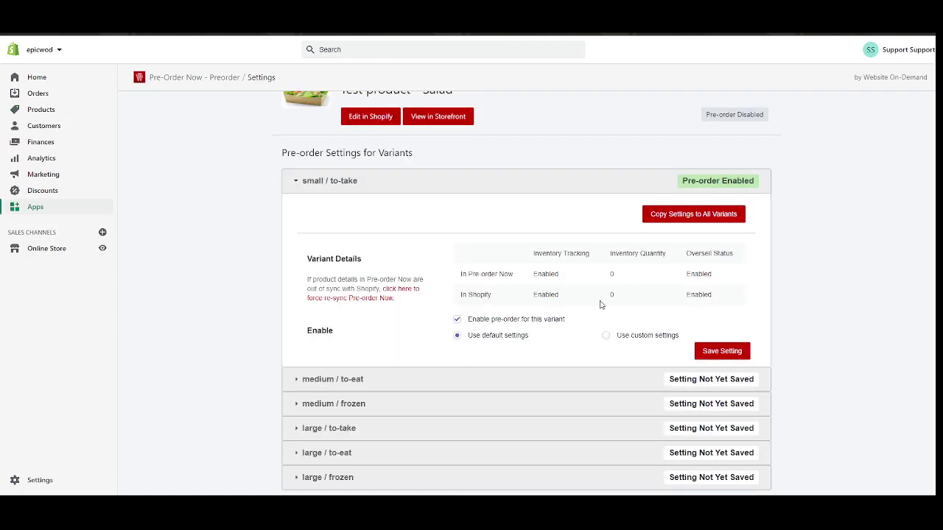
# Open the default settings of Pre-Order Now and examine the button and stock management options
pyautogui.scroll(-1, 476, 315)
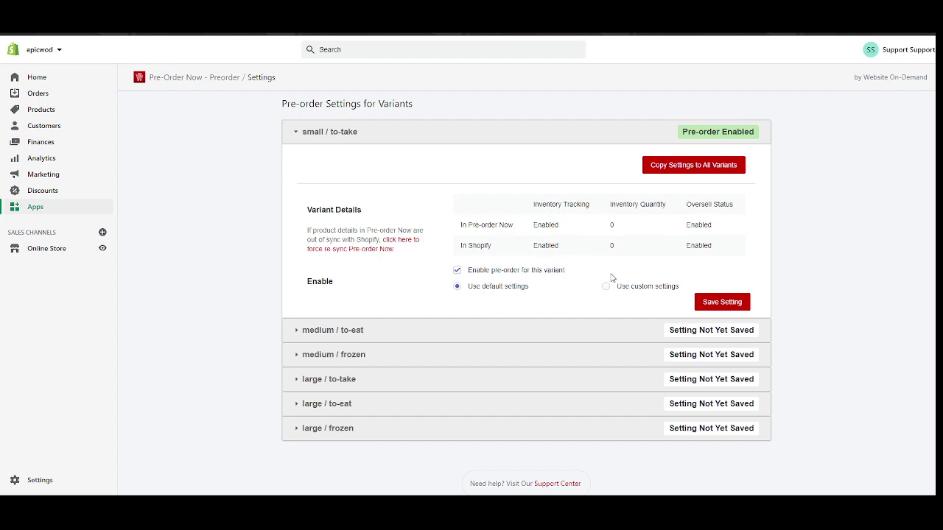
pyautogui.scroll(3, 609, 283)
pyautogui.scroll(-1, 602, 284)
pyautogui.scroll(2, 597, 285)
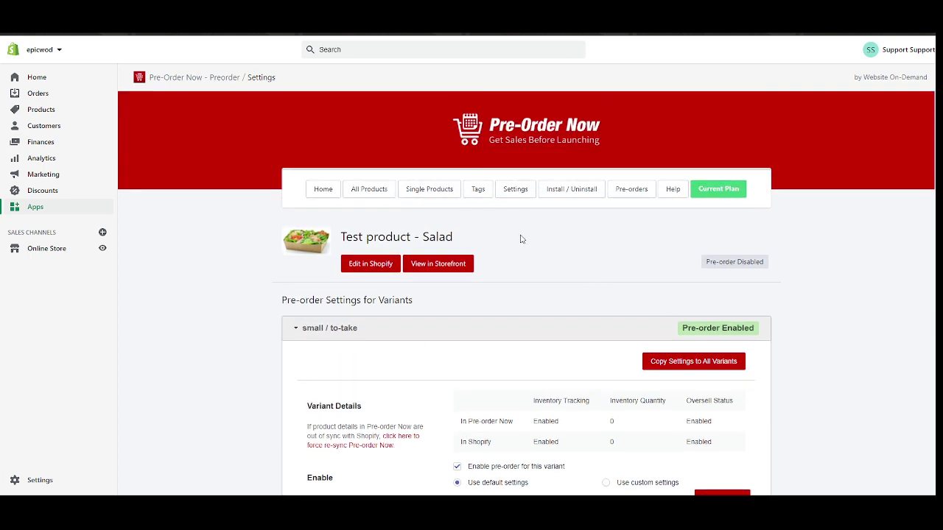
pyautogui.click(514, 195)
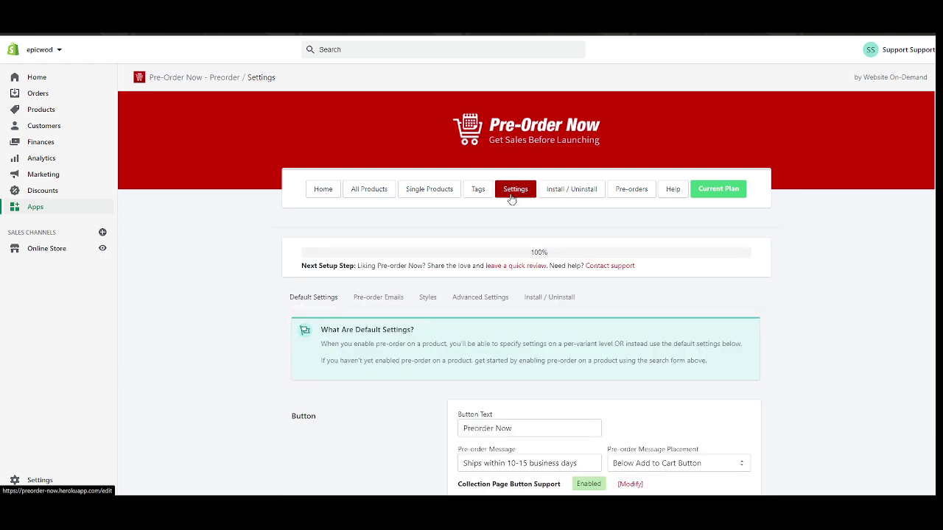
pyautogui.scroll(-4, 802, 313)
pyautogui.scroll(-1, 795, 273)
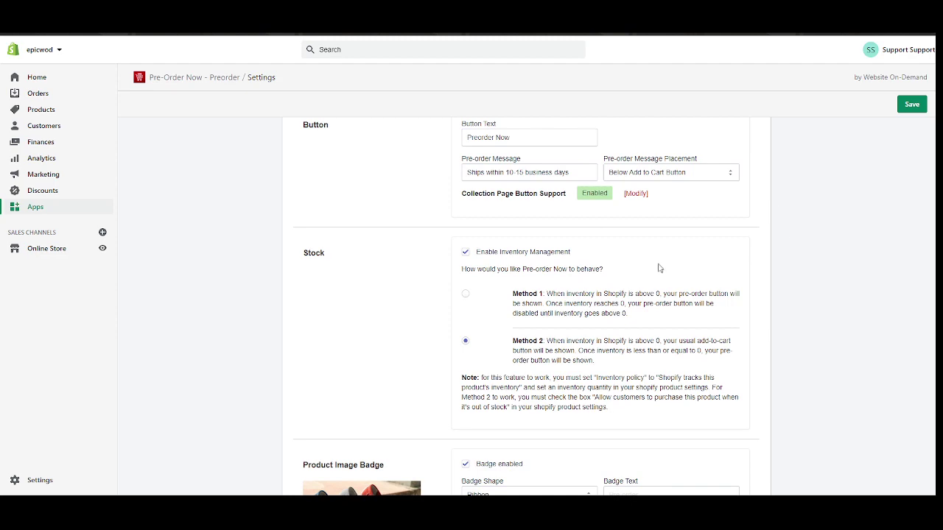
# Review the remaining default settings, including image badge, pre-order period, emails, discount, stock warning and mixed cart warning
pyautogui.scroll(-2, 743, 256)
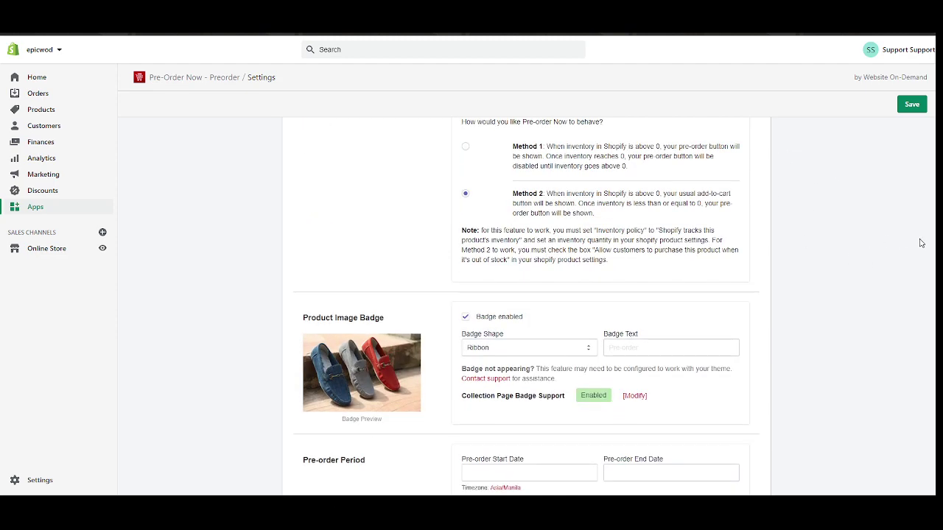
pyautogui.scroll(-6, 933, 246)
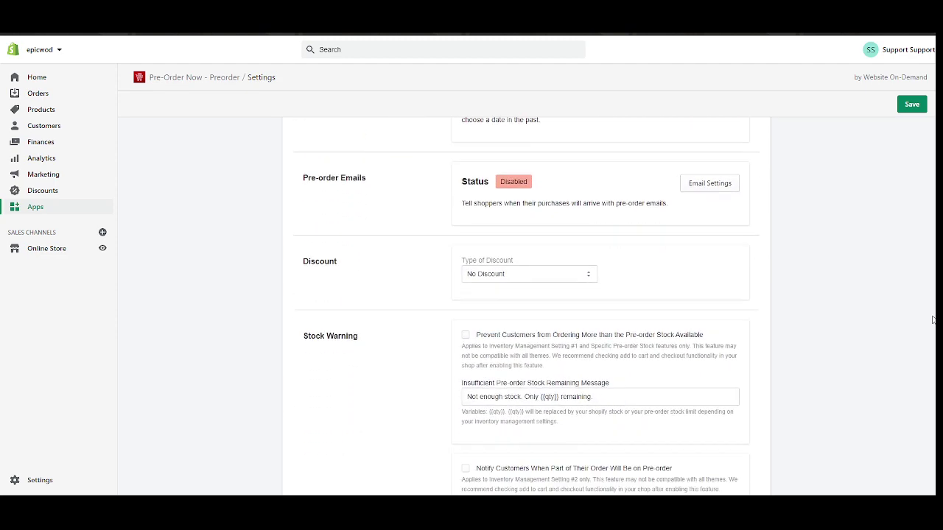
pyautogui.scroll(-5, 933, 320)
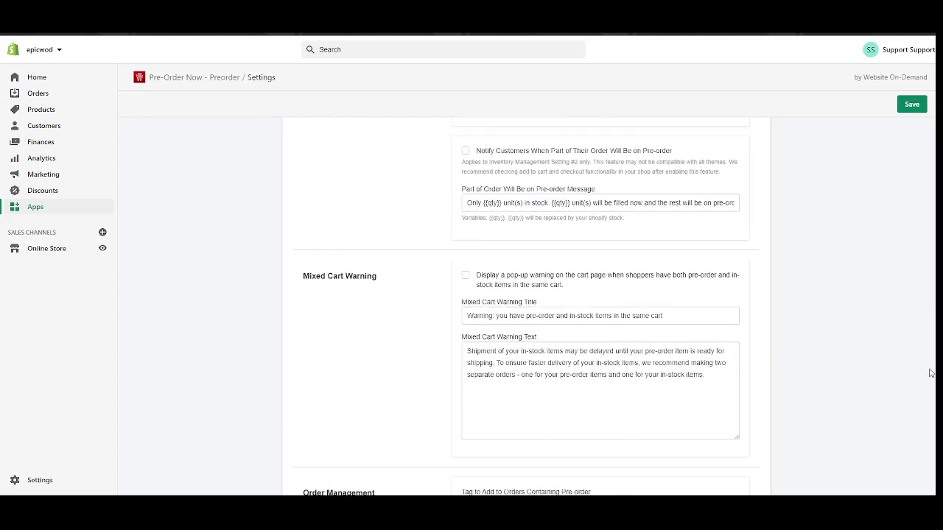
pyautogui.scroll(15, 929, 373)
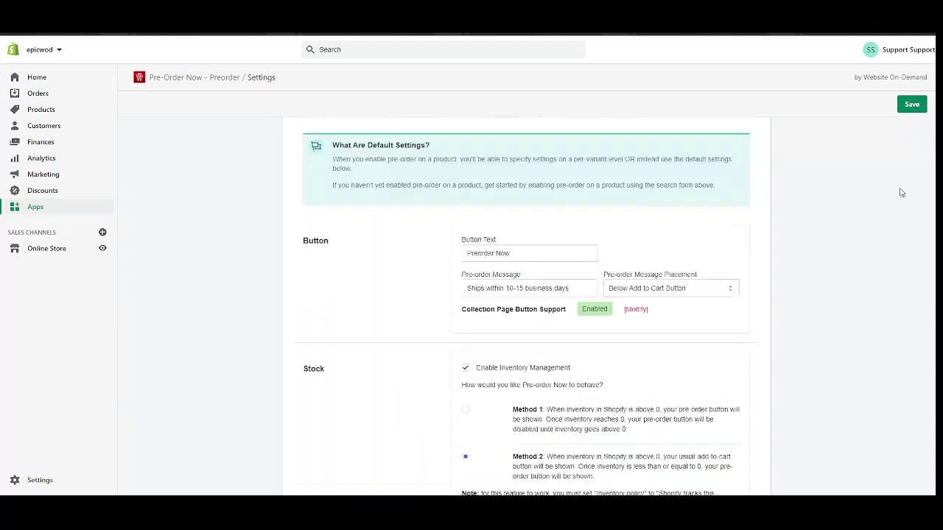
pyautogui.scroll(2, 900, 176)
pyautogui.scroll(-5, 901, 236)
pyautogui.scroll(5, 894, 185)
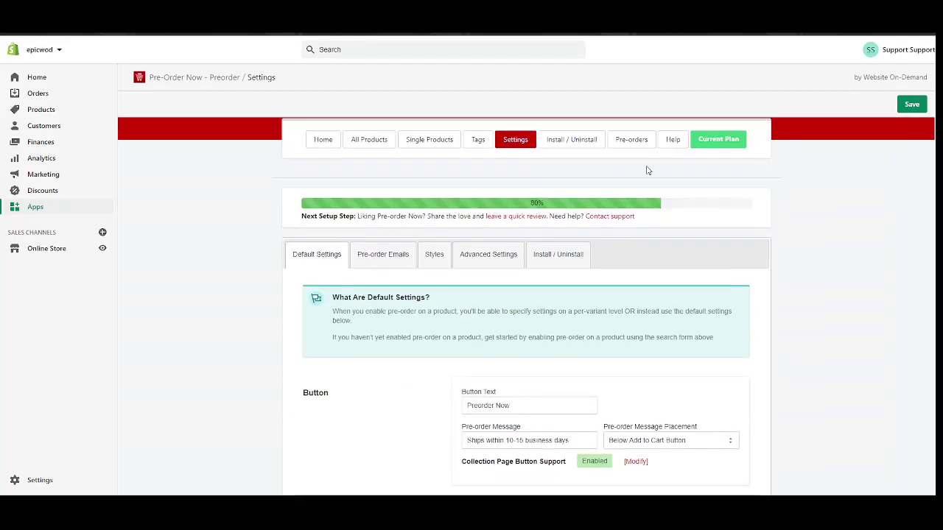
# Return to the pre-order settings of Test product - Salad and choose custom settings for the small / to-take variant
pyautogui.click(436, 140)
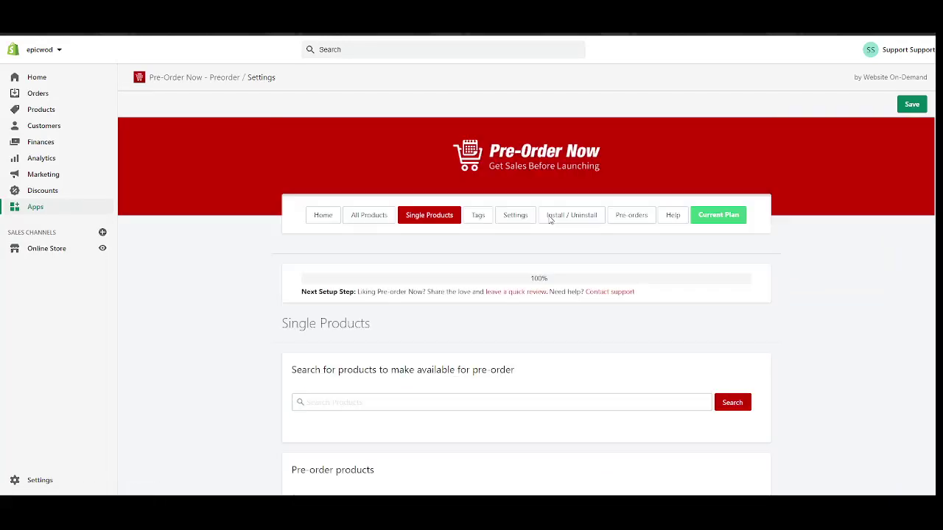
pyautogui.scroll(-2, 644, 315)
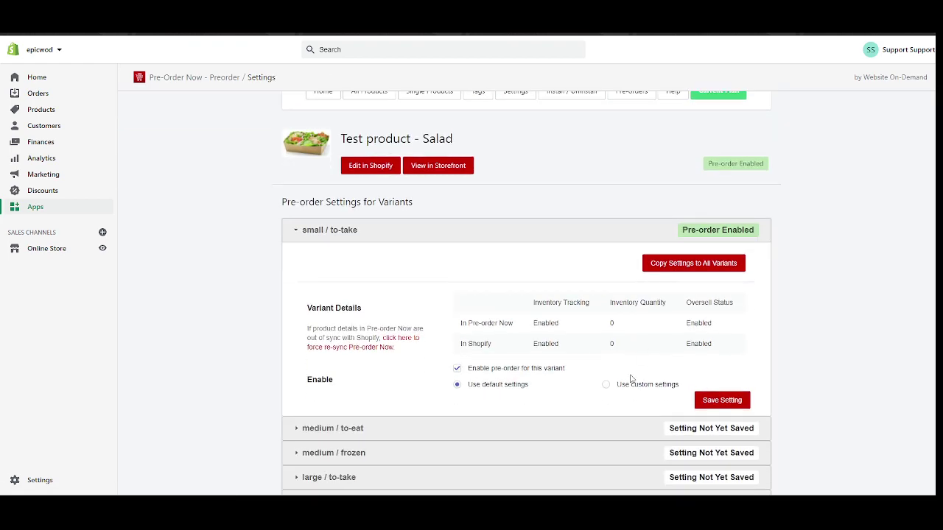
pyautogui.click(606, 384)
# Examine the small / to-take variant's custom button text, pre-order message and stock management options
pyautogui.scroll(-2, 607, 384)
pyautogui.scroll(2, 491, 325)
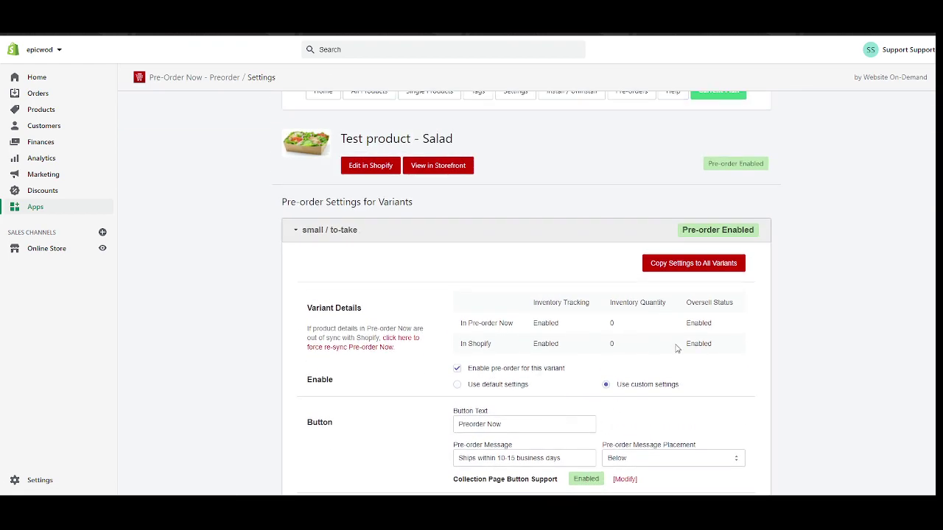
pyautogui.scroll(-4, 920, 218)
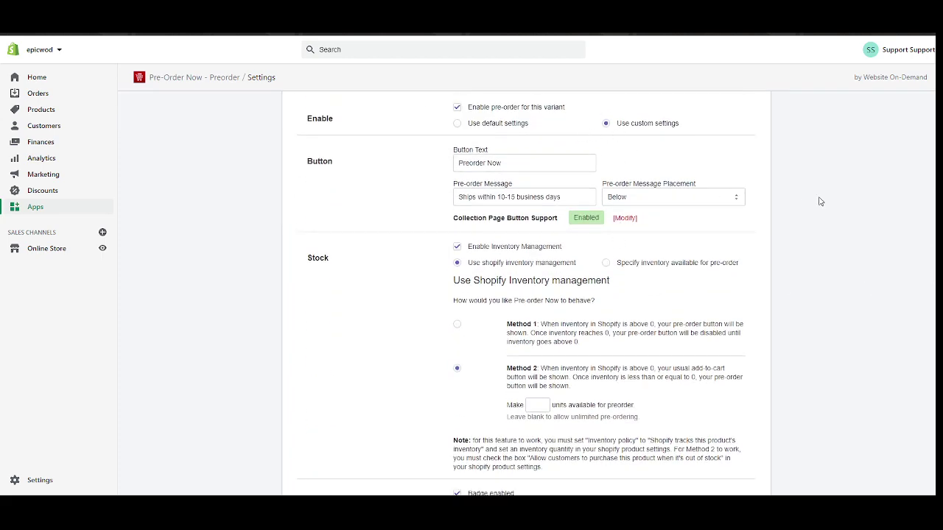
pyautogui.scroll(2, 759, 203)
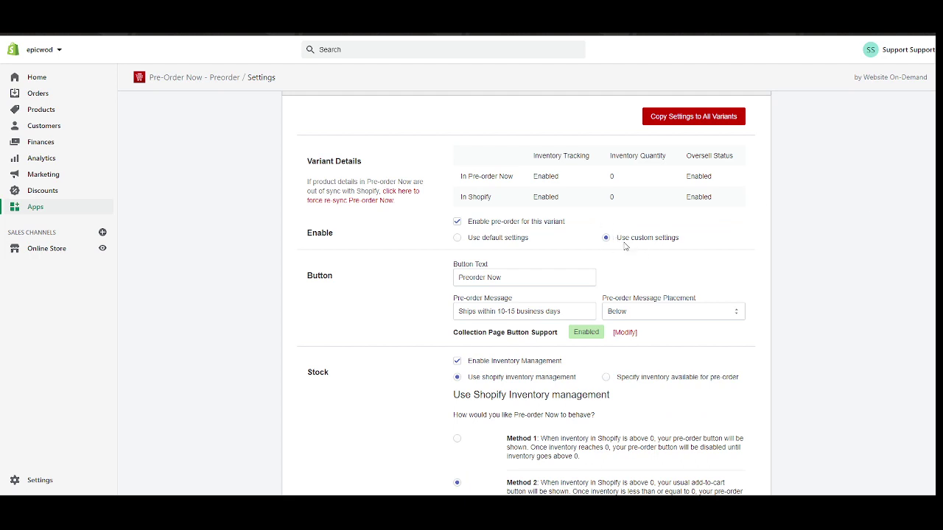
pyautogui.doubleClick(480, 276)
pyautogui.scroll(2, 924, 253)
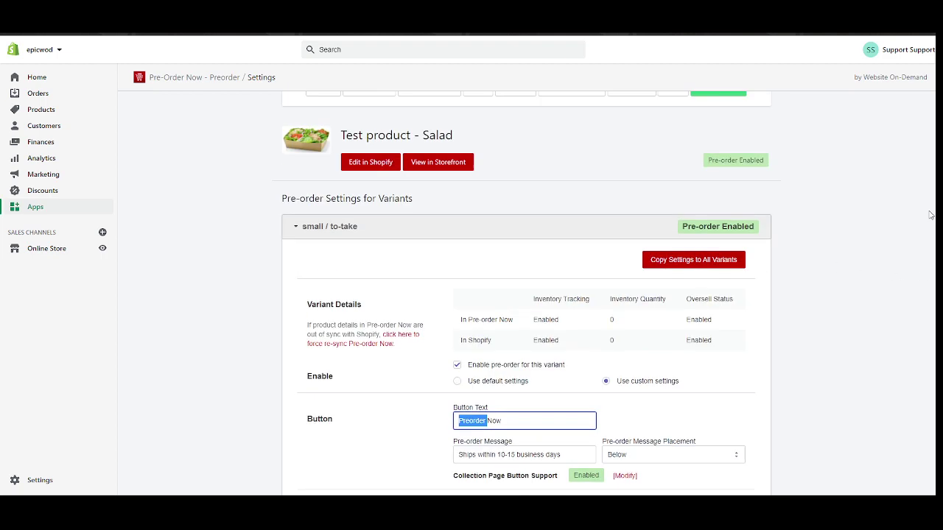
# Review the small / to-take variant's details and its custom button text, pre-order message, stock and image badge settings
pyautogui.scroll(-3, 928, 257)
pyautogui.scroll(-1, 928, 261)
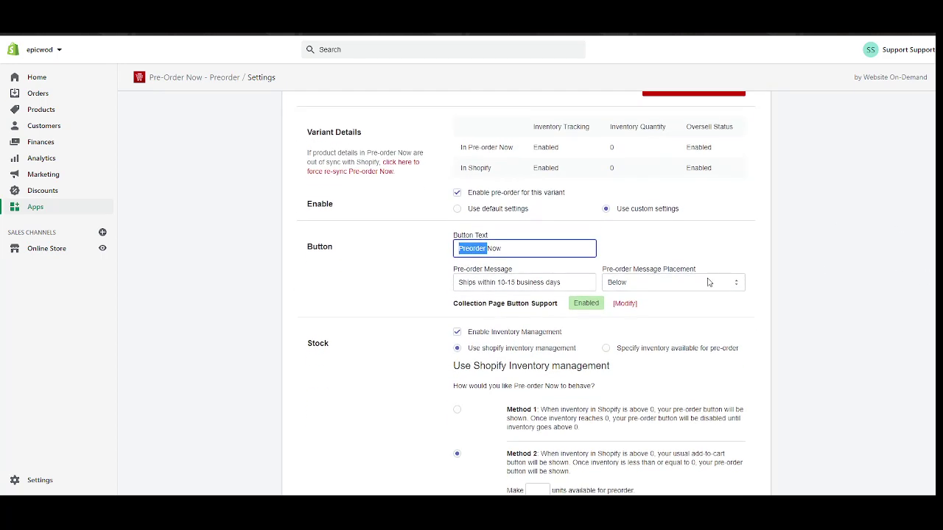
pyautogui.doubleClick(474, 280)
pyautogui.click(474, 280)
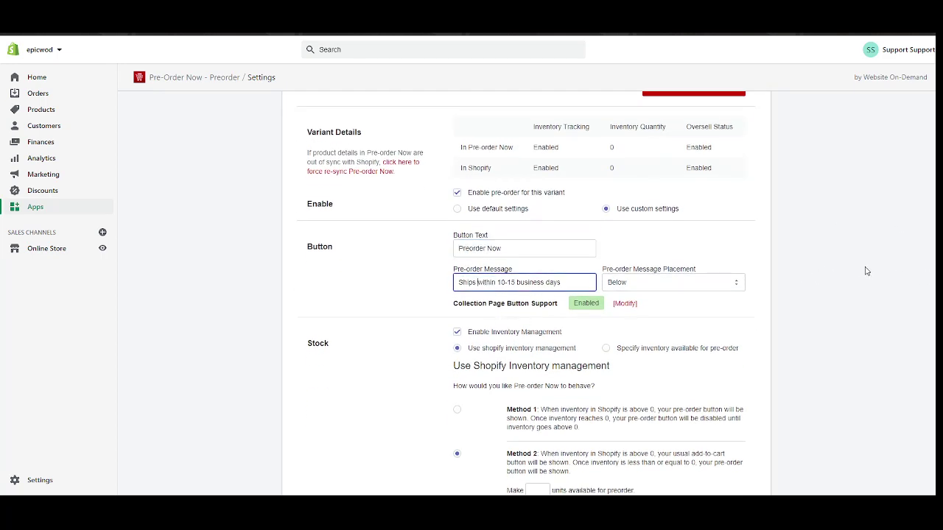
pyautogui.scroll(-3, 922, 269)
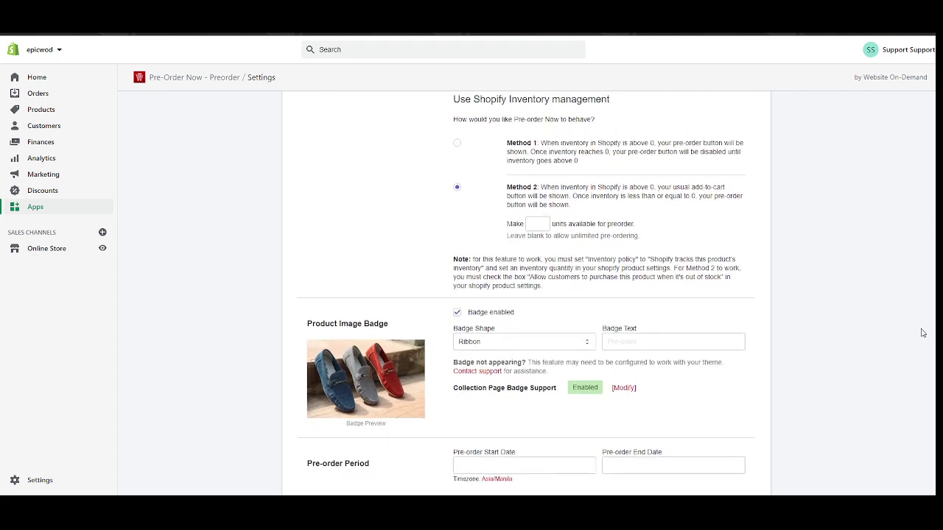
pyautogui.scroll(2, 917, 288)
pyautogui.scroll(2, 913, 269)
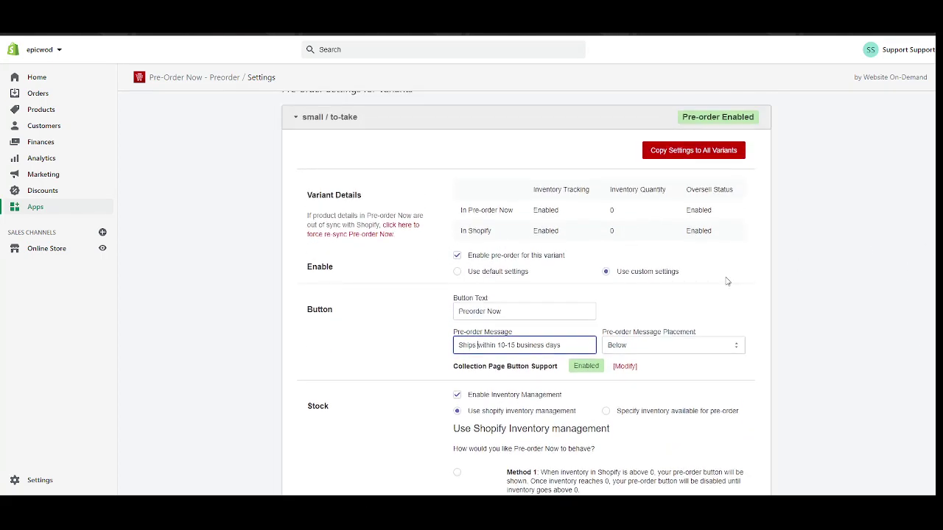
pyautogui.scroll(-3, 583, 120)
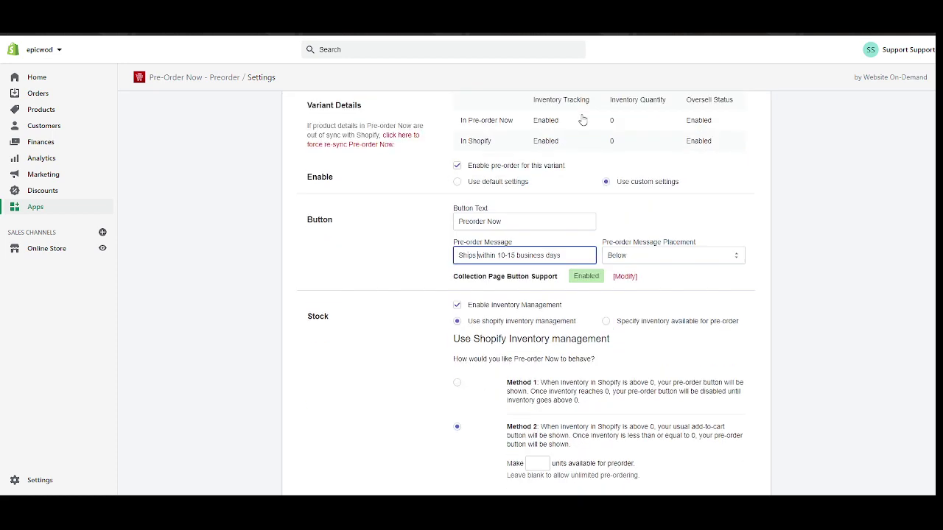
pyautogui.scroll(3, 523, 233)
pyautogui.scroll(1, 657, 221)
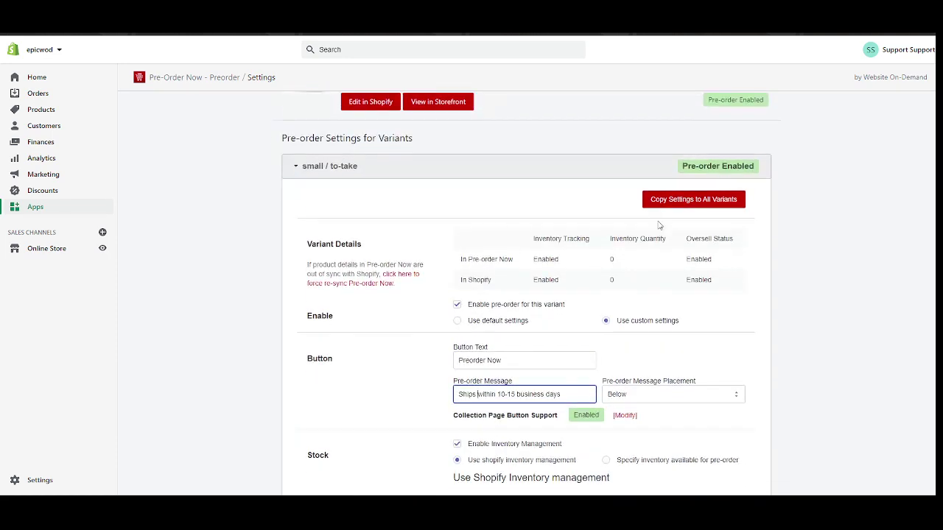
pyautogui.moveTo(306, 241); pyautogui.dragTo(713, 282)
pyautogui.scroll(3, 861, 165)
# Open the app's default settings and review the button, stock, image badge and pre-order period sections
pyautogui.click(516, 176)
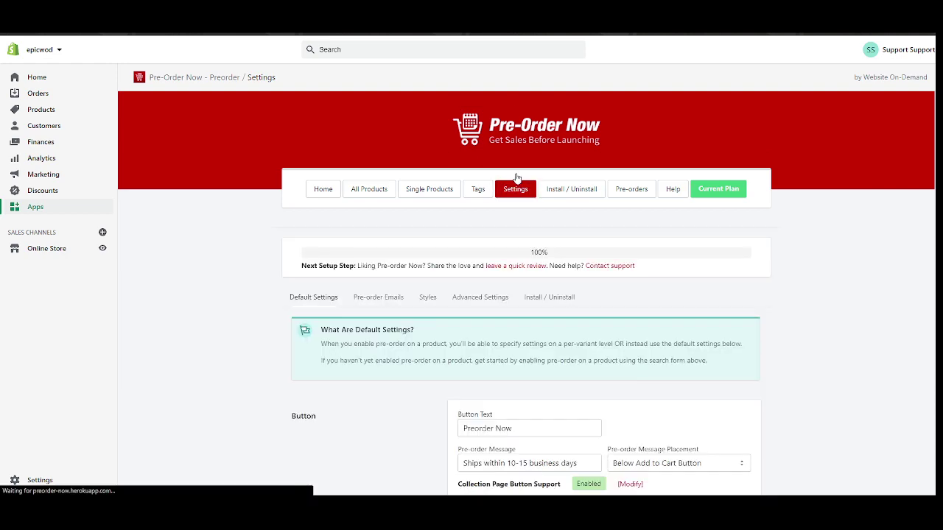
pyautogui.scroll(-5, 932, 222)
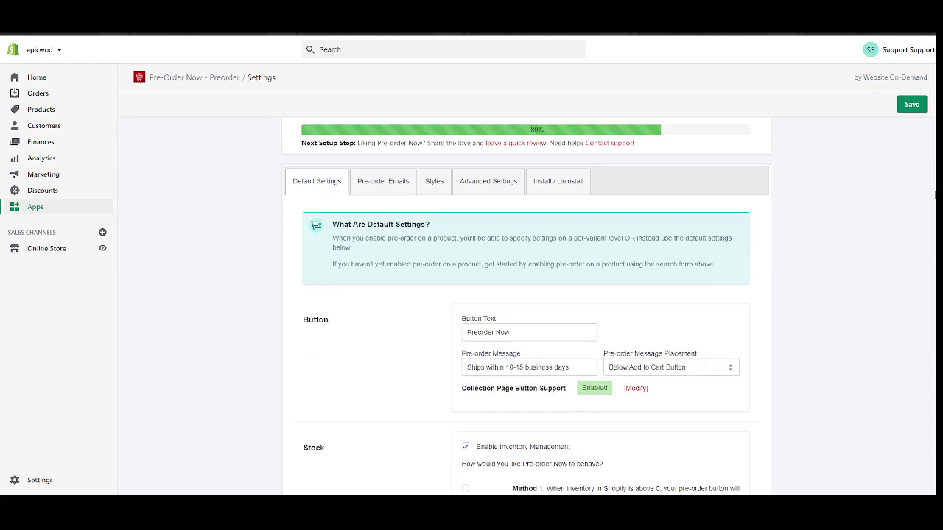
pyautogui.scroll(-2, 932, 222)
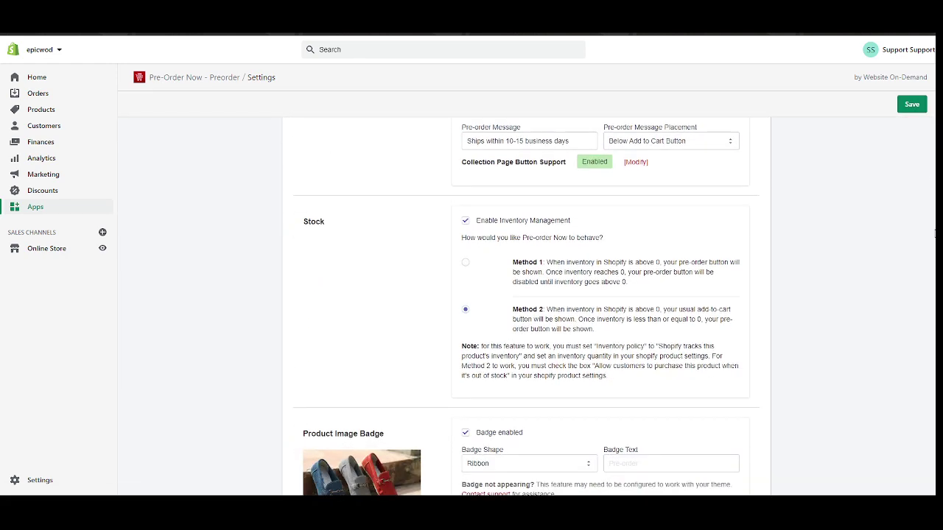
pyautogui.scroll(-4, 932, 241)
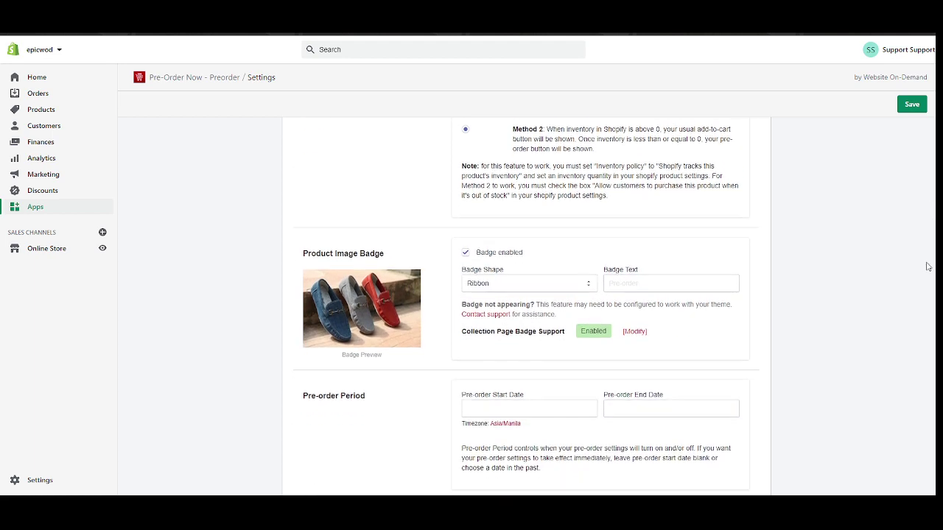
pyautogui.scroll(5, 924, 285)
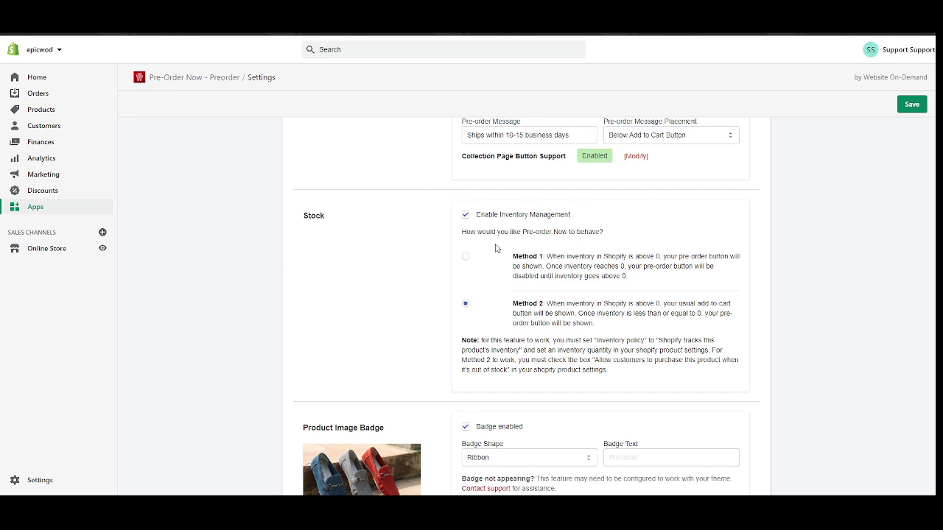
# Toggle inventory management off and back on in the default stock settings and read the Method 2 description
pyautogui.click(465, 215)
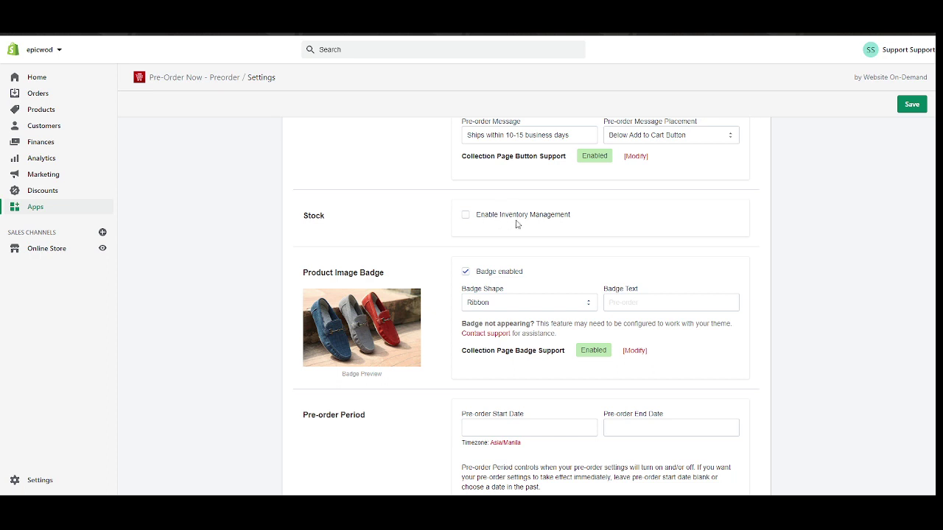
pyautogui.click(465, 215)
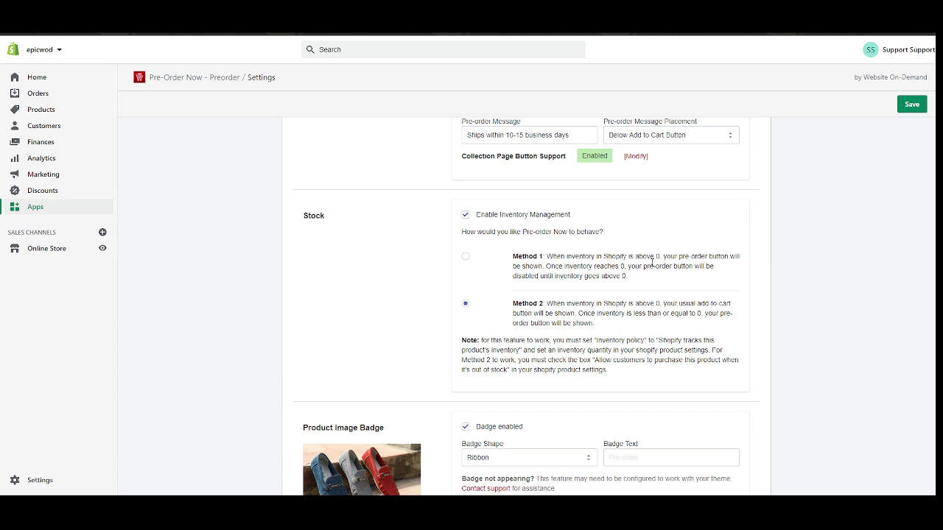
pyautogui.moveTo(526, 303); pyautogui.dragTo(547, 303)
pyautogui.click(561, 306)
pyautogui.moveTo(636, 305); pyautogui.dragTo(632, 313)
pyautogui.click(622, 312)
pyautogui.click(499, 219)
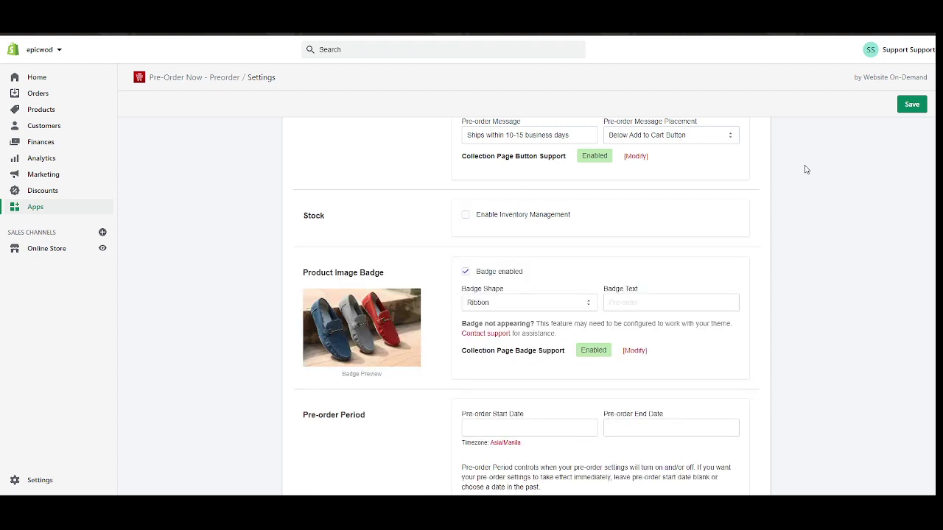
pyautogui.click(534, 215)
pyautogui.click(532, 216)
pyautogui.click(466, 217)
# Save the default settings with inventory management enabled and Method 2 selected
pyautogui.scroll(-1, 891, 257)
pyautogui.scroll(3, 908, 225)
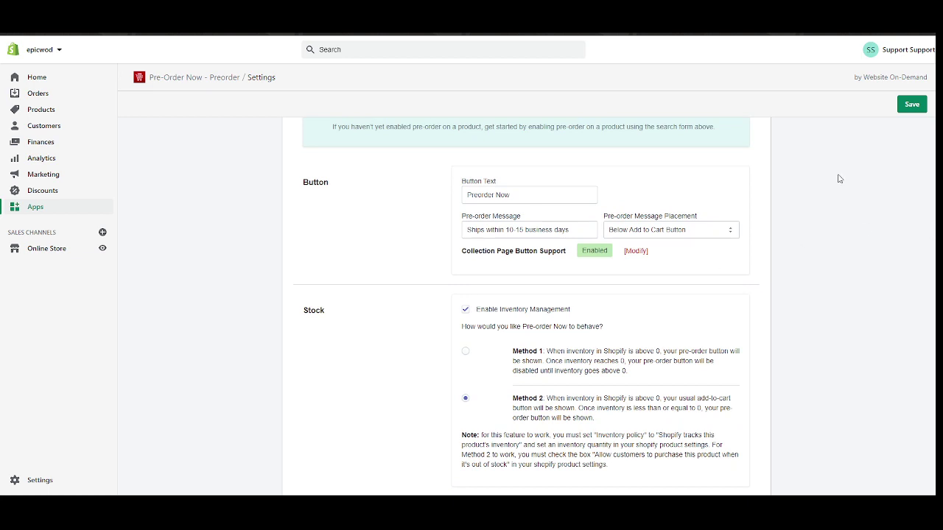
pyautogui.click(911, 107)
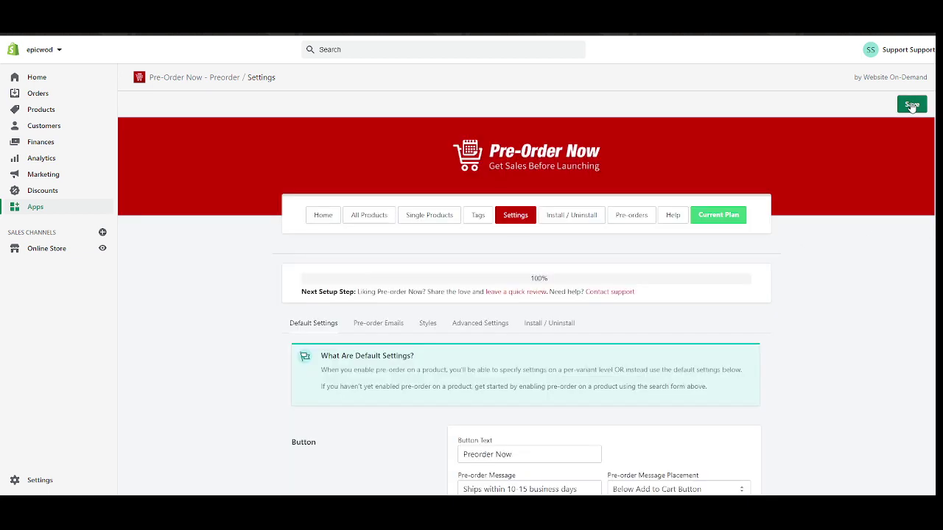
# Examine the default button settings and the Method 2 stock behaviour for showing the pre-order button
pyautogui.scroll(-2, 802, 191)
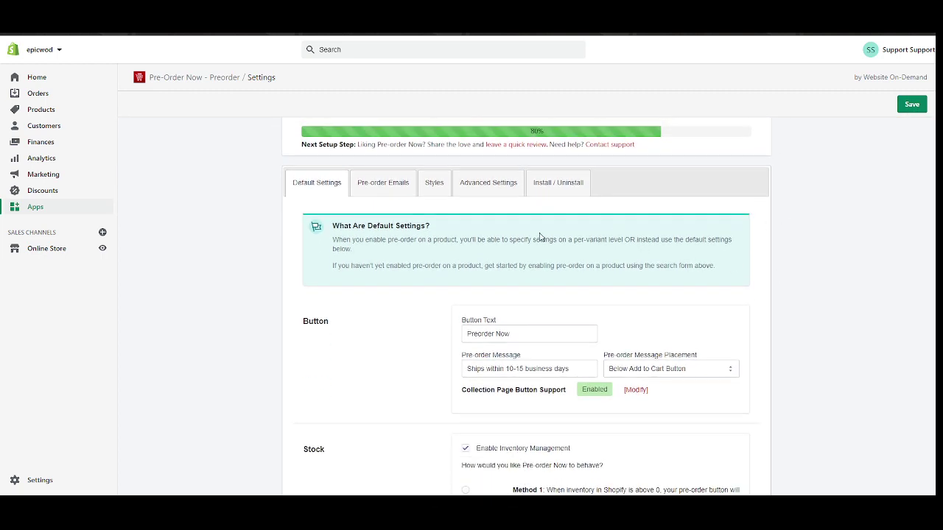
pyautogui.scroll(-1, 546, 233)
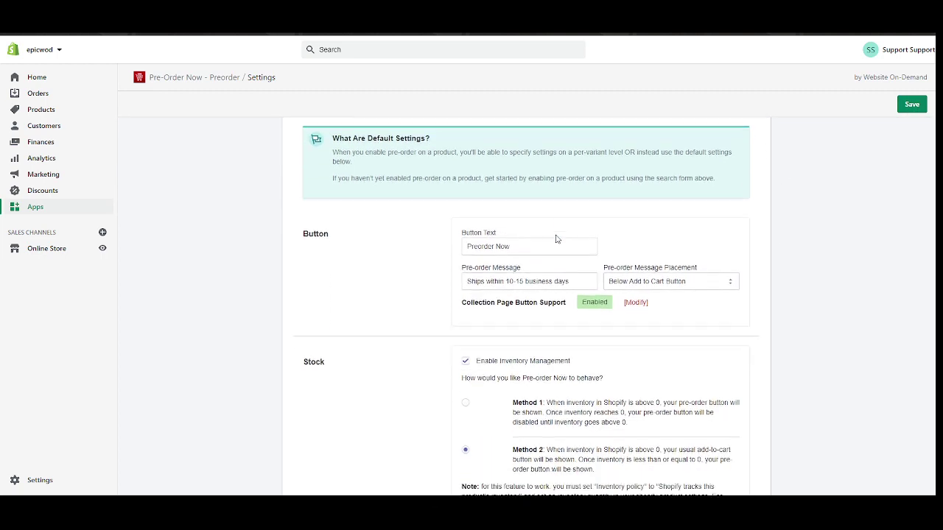
pyautogui.scroll(-1, 557, 239)
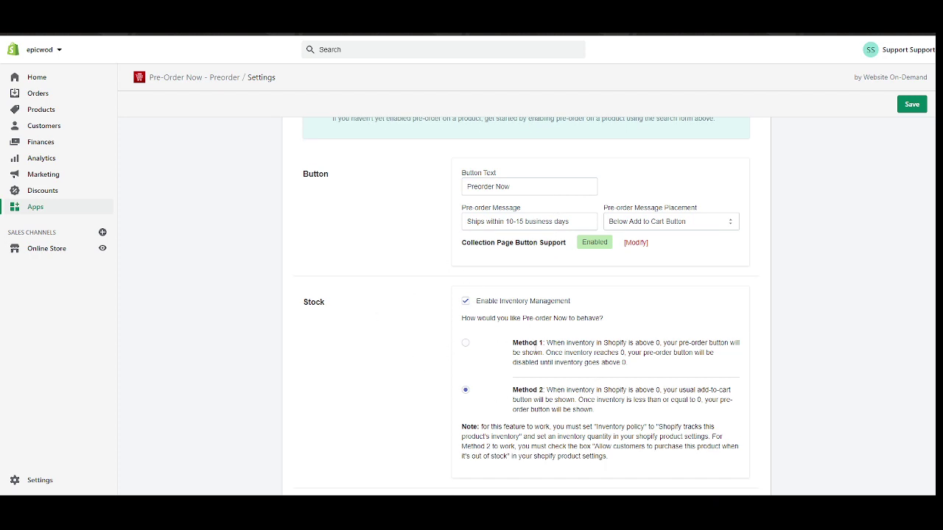
pyautogui.scroll(-1, 521, 342)
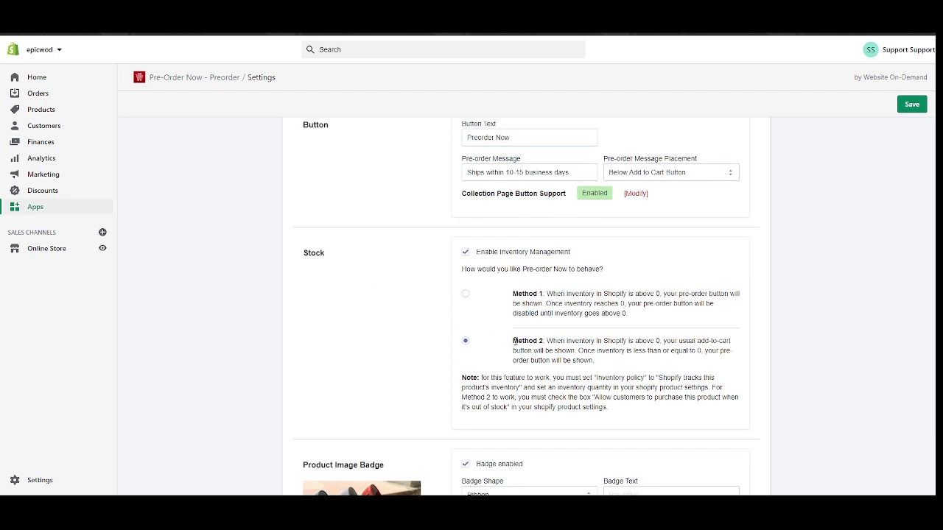
pyautogui.moveTo(513, 341); pyautogui.dragTo(729, 360)
pyautogui.click(658, 364)
pyautogui.scroll(2, 672, 340)
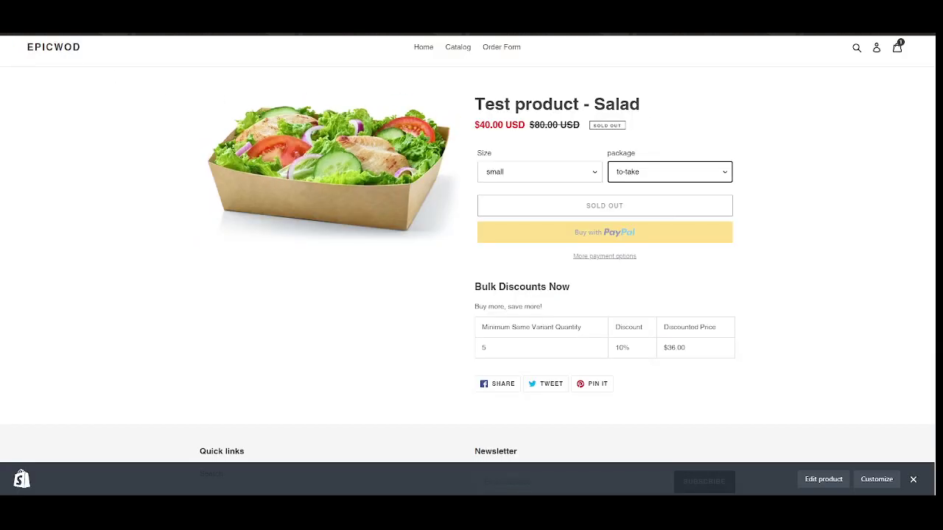
# Reload the Test product - Salad storefront page and check the pre-order button on another size, returning to small / to-take
pyautogui.press('F5')
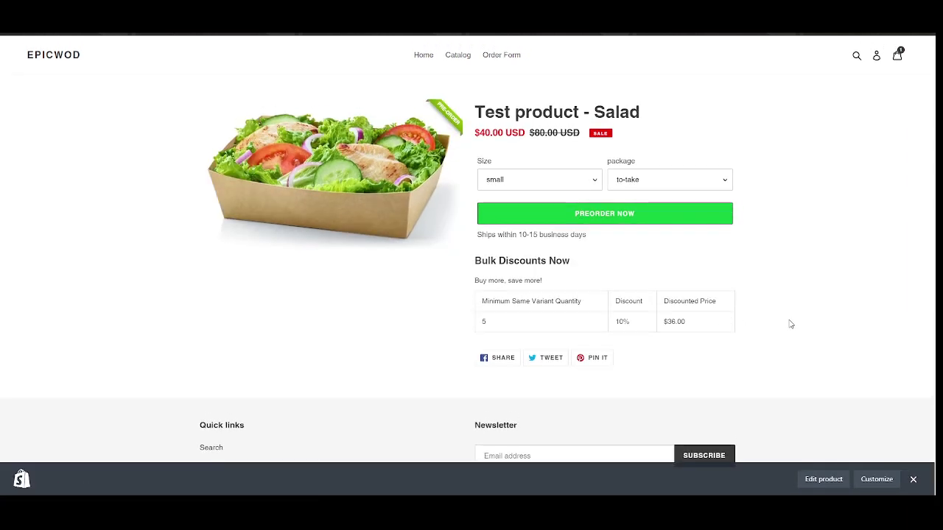
pyautogui.scroll(-1, 789, 322)
pyautogui.scroll(1, 789, 322)
pyautogui.click(545, 180)
pyautogui.click(550, 205)
pyautogui.click(554, 180)
pyautogui.click(552, 193)
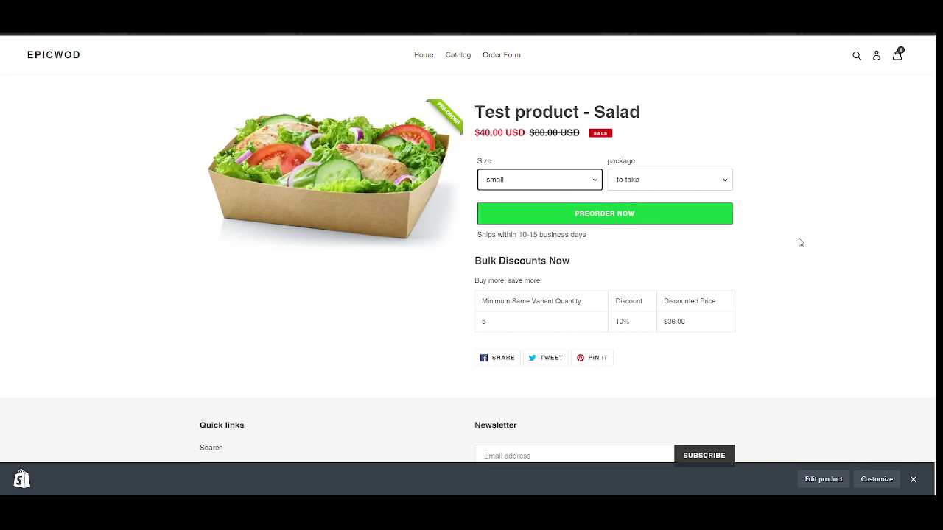
pyautogui.scroll(-2, 832, 228)
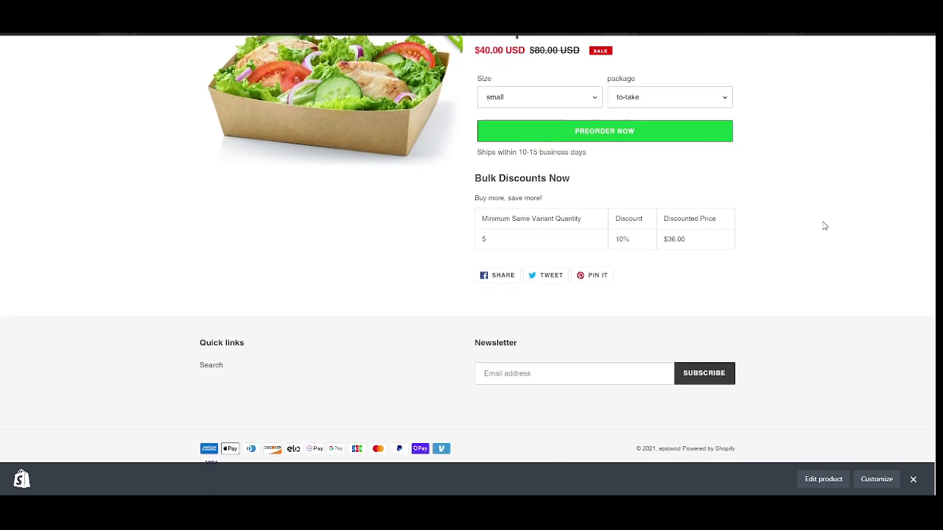
pyautogui.scroll(2, 824, 226)
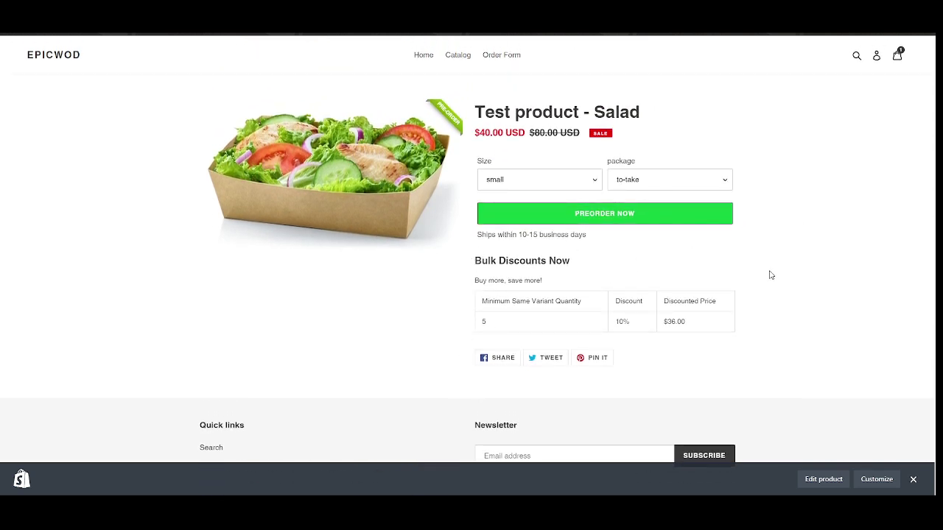
pyautogui.scroll(-1, 670, 195)
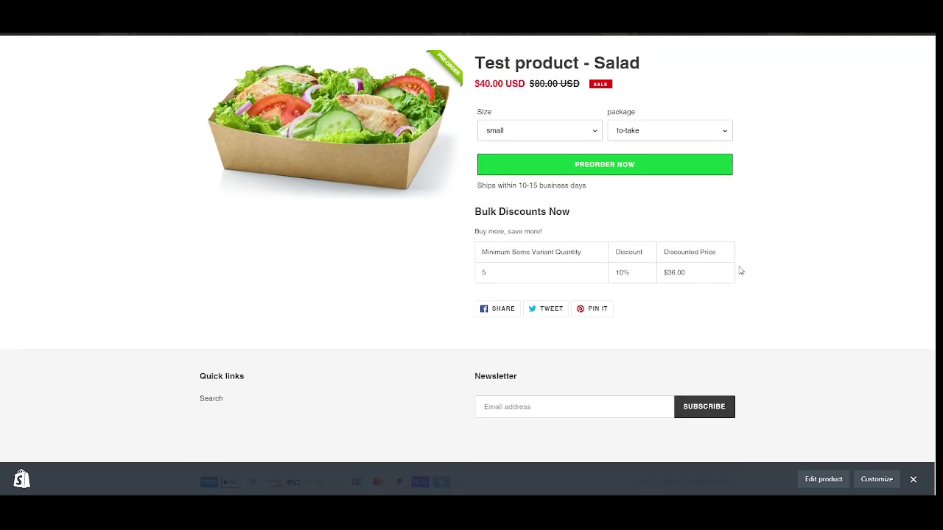
pyautogui.scroll(1, 791, 229)
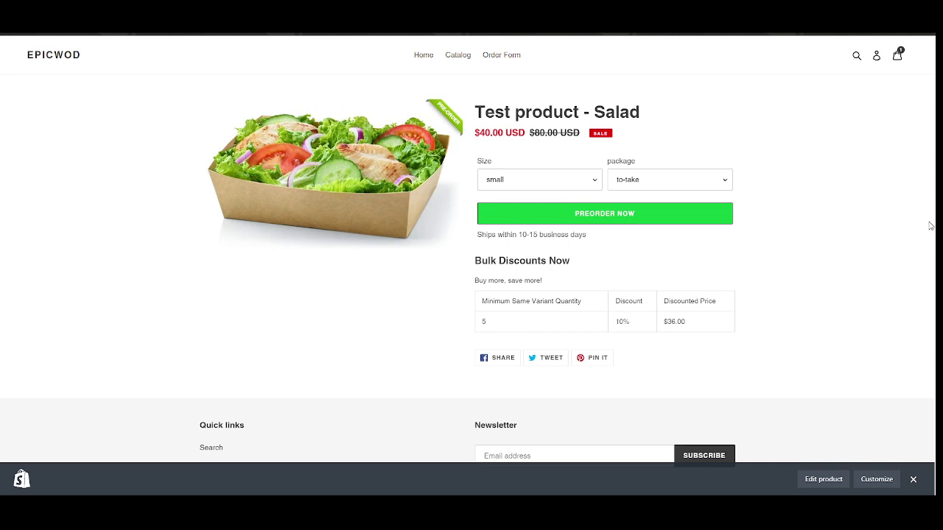
pyautogui.scroll(-1, 466, 252)
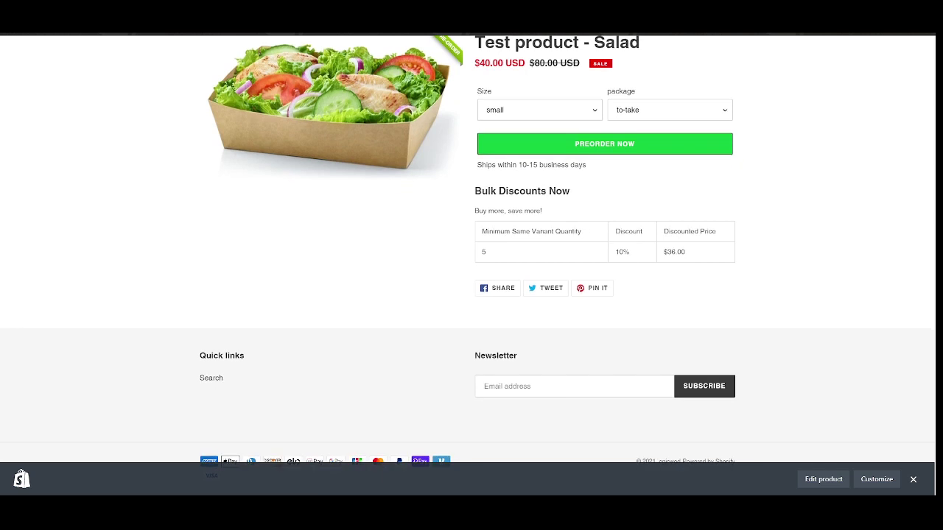
pyautogui.scroll(1, 930, 213)
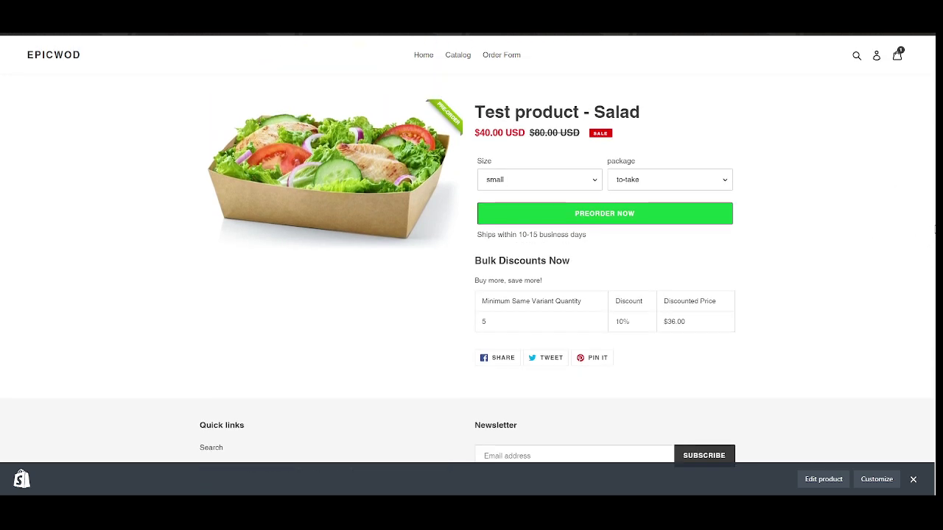
pyautogui.scroll(-2, 930, 243)
pyautogui.scroll(1, 933, 243)
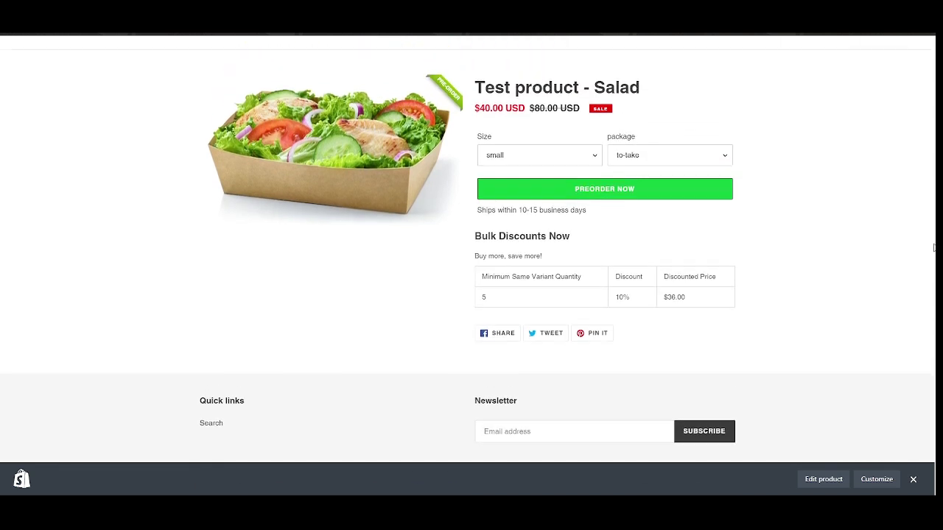
pyautogui.scroll(1, 932, 228)
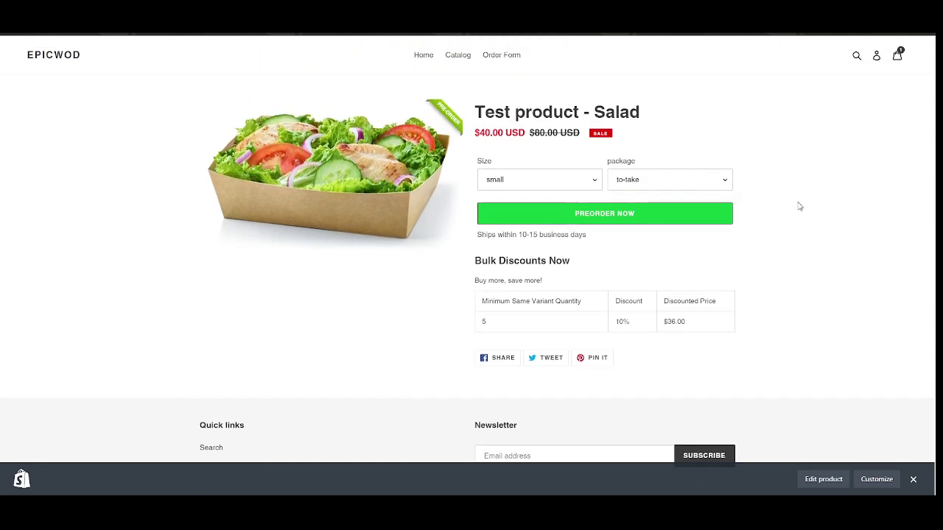